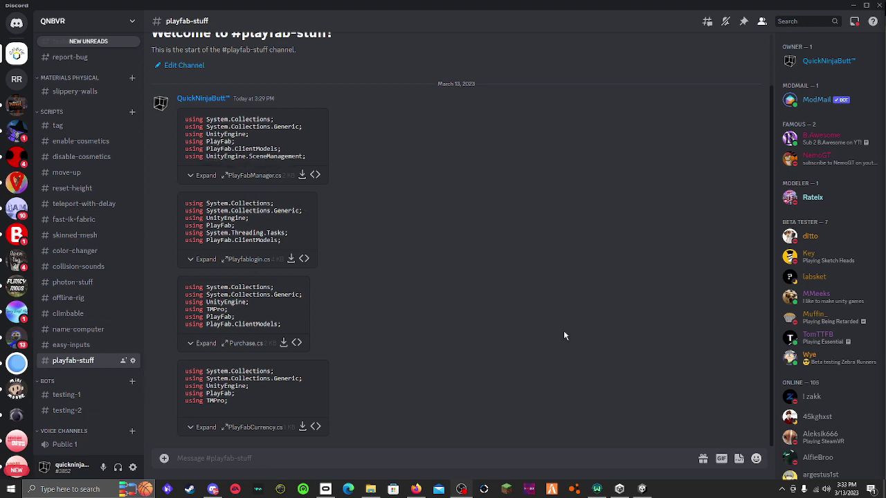
# Rename the PlayfabLogin object in the Hierarchy to PlayfabManager
pyautogui.hotkey('alt', 'Tab')
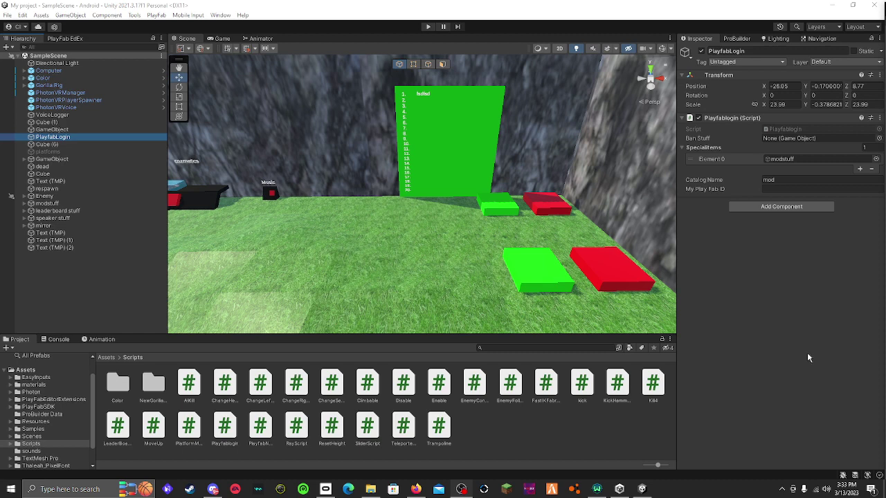
pyautogui.moveTo(348, 152); pyautogui.dragTo(354, 240, button='right')
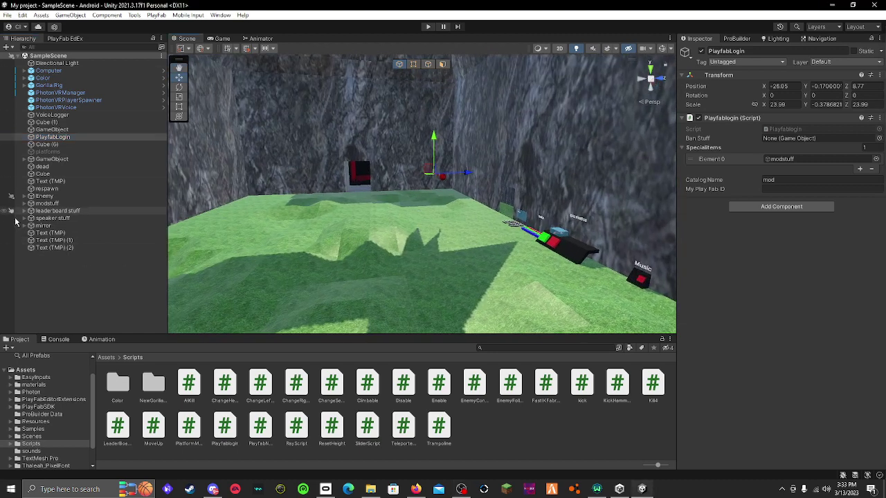
pyautogui.rightClick(64, 138)
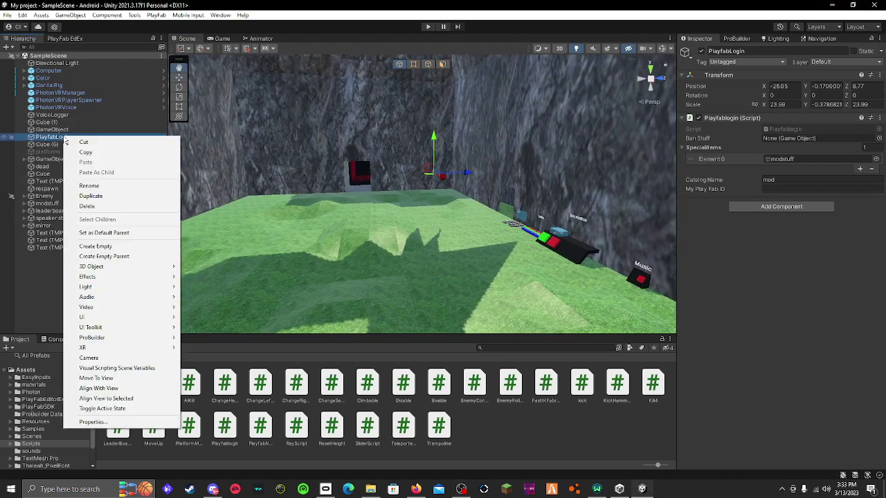
pyautogui.click(132, 186)
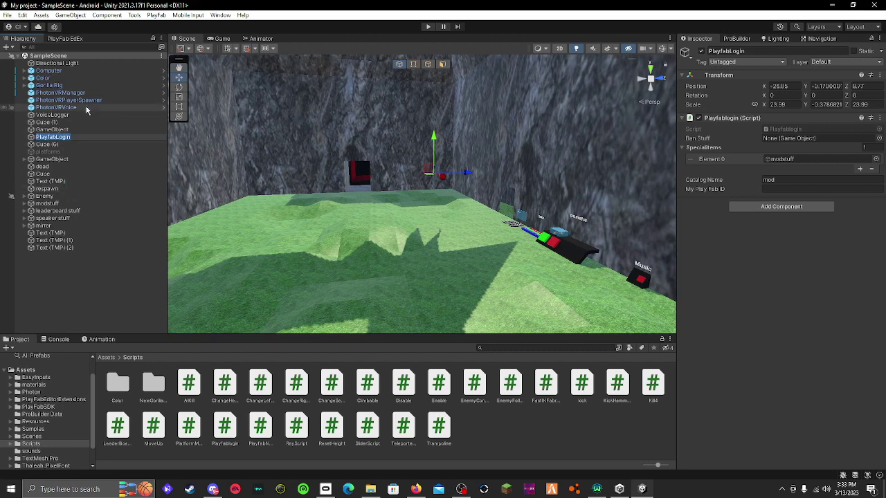
pyautogui.press('BackSpace')
pyautogui.press('BackSpace')
pyautogui.press('BackSpace')
pyautogui.press('BackSpace')
pyautogui.press('BackSpace')
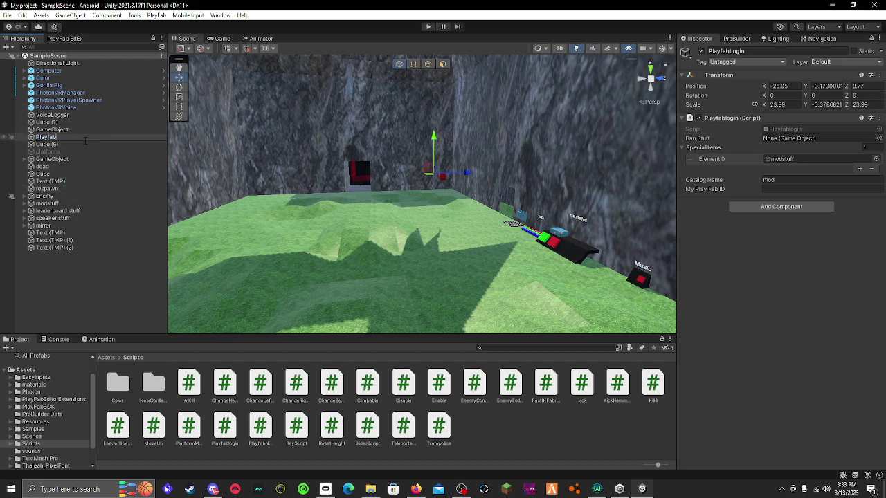
pyautogui.write('Manager')
pyautogui.press('Return')
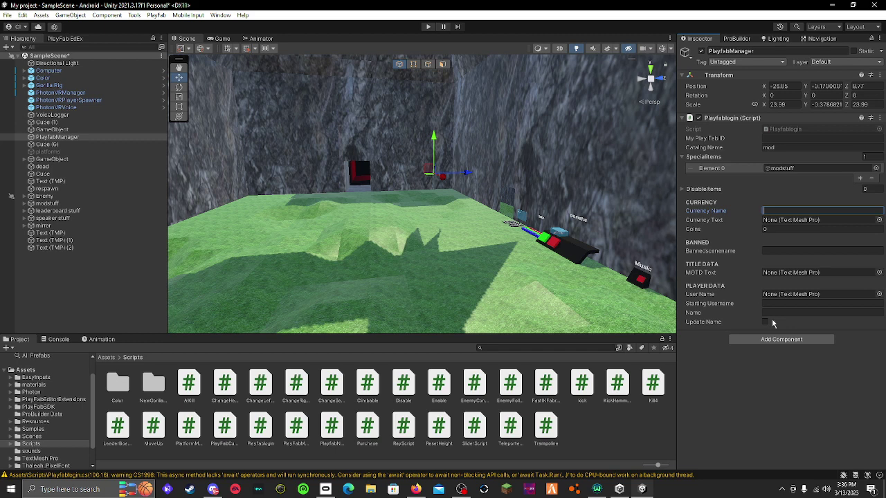
# Set the currency name to dabloons and delete the coins label's placeholder text
pyautogui.write('dabloons')
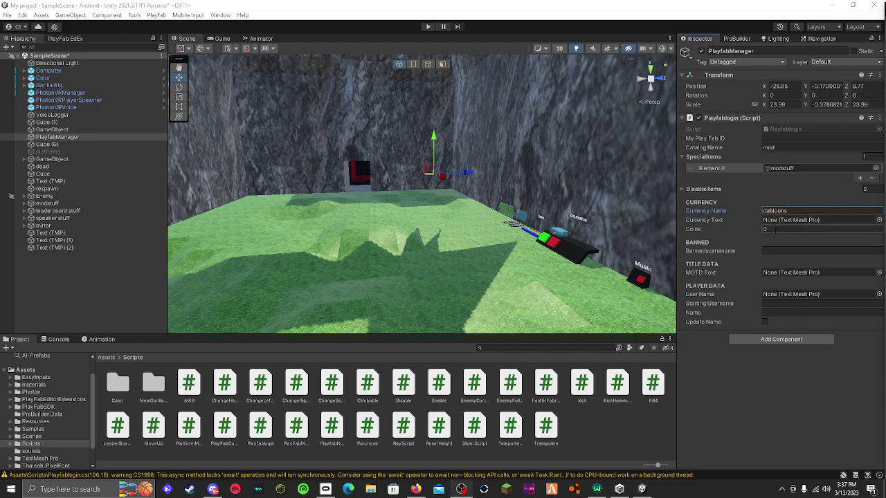
pyautogui.press('Tab')
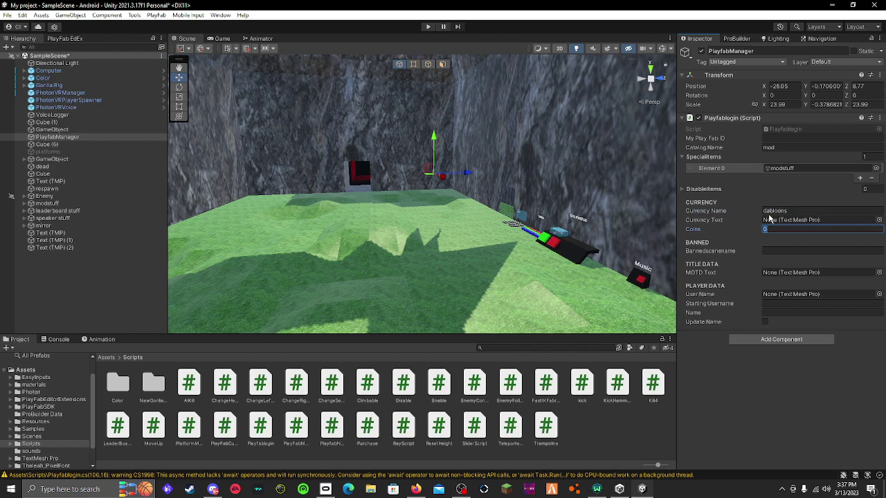
pyautogui.moveTo(581, 187); pyautogui.dragTo(687, 187, button='right')
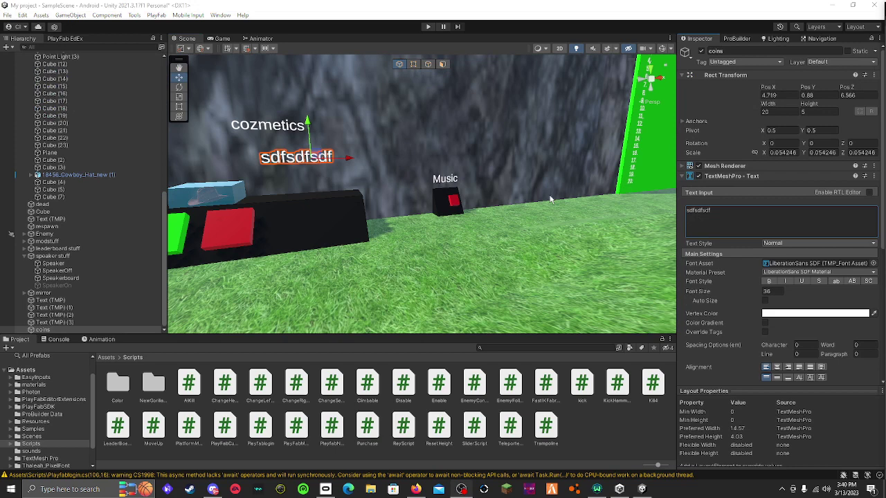
pyautogui.doubleClick(686, 212)
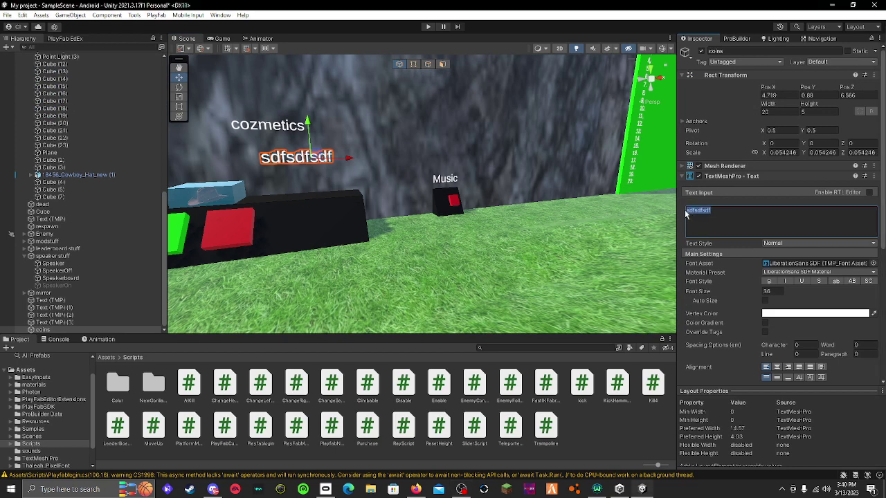
pyautogui.press('BackSpace')
# Set PlayfabManager's Coins value to 100
pyautogui.scroll(5, 97, 198)
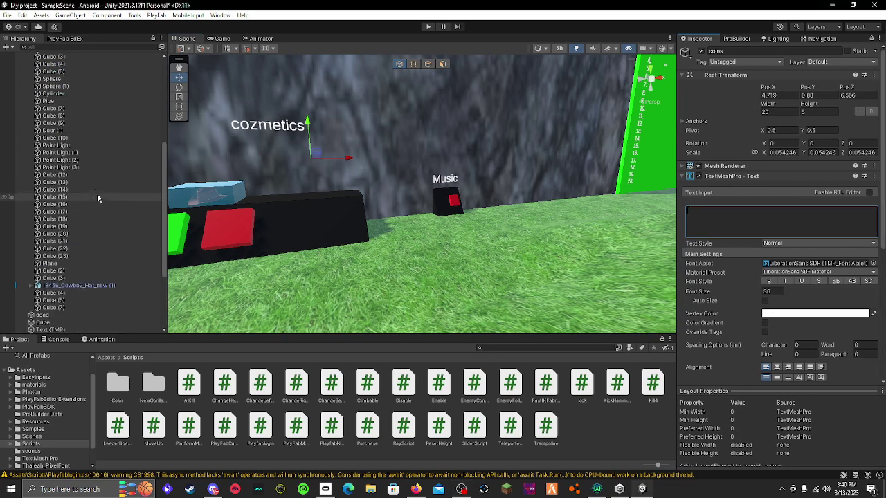
pyautogui.scroll(5, 98, 198)
pyautogui.click(94, 136)
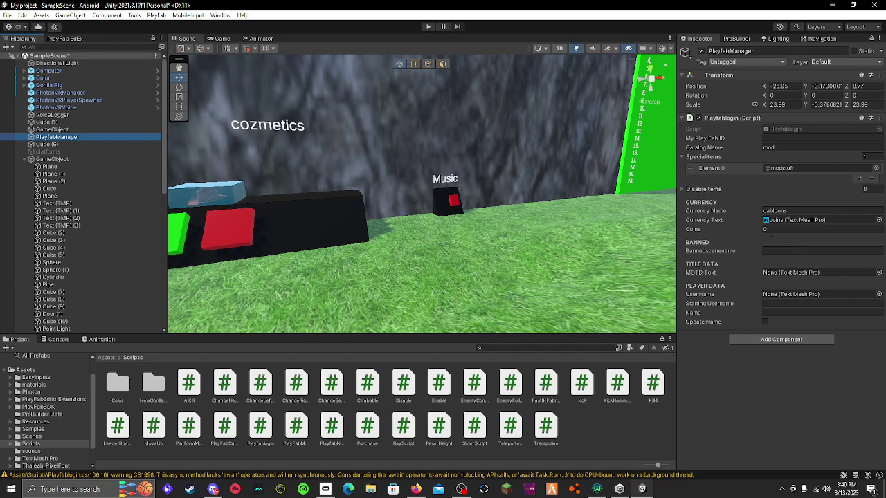
pyautogui.click(776, 231)
pyautogui.write('8')
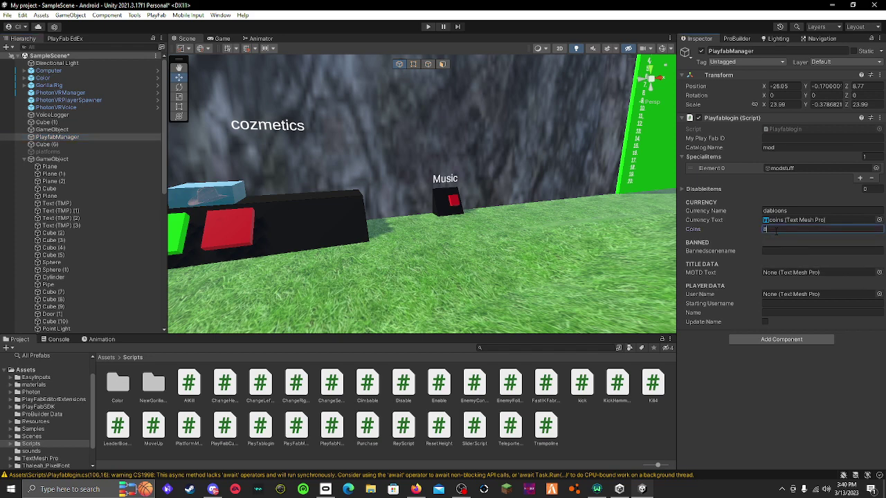
pyautogui.press('BackSpace')
pyautogui.press('BackSpace')
pyautogui.write('100')
pyautogui.click(805, 250)
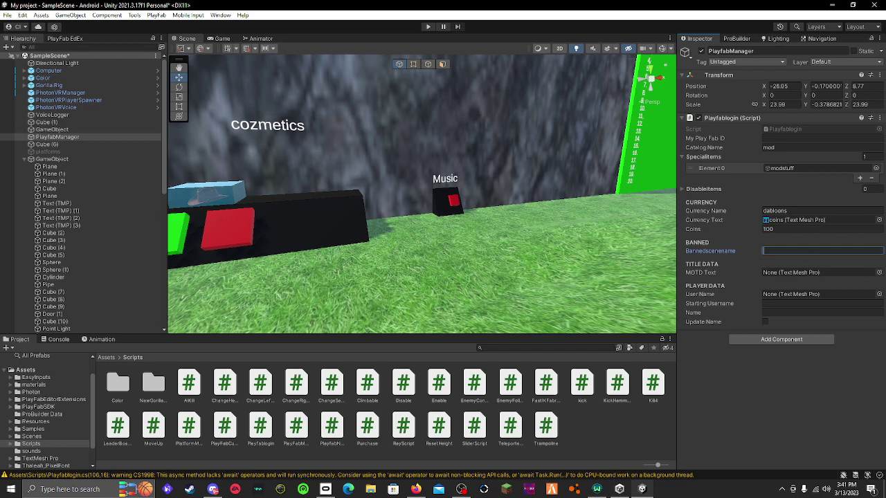
# Drag the PlayFabManager script from the Scripts folder onto the PlayfabManager object's Inspector
pyautogui.click(296, 426)
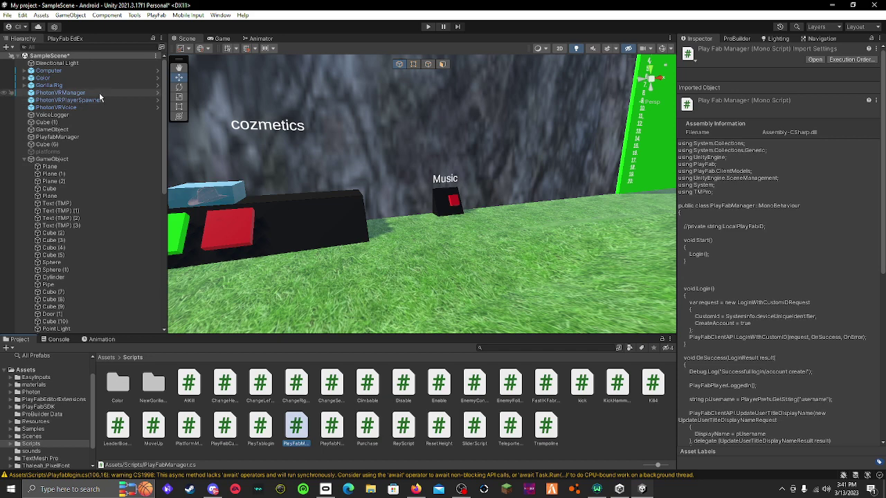
pyautogui.click(70, 137)
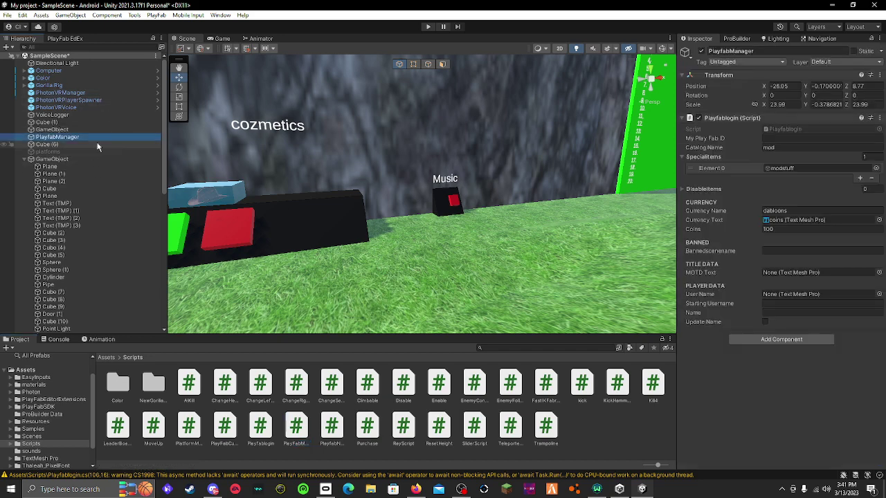
pyautogui.moveTo(543, 368); pyautogui.dragTo(300, 436)
pyautogui.click(187, 429)
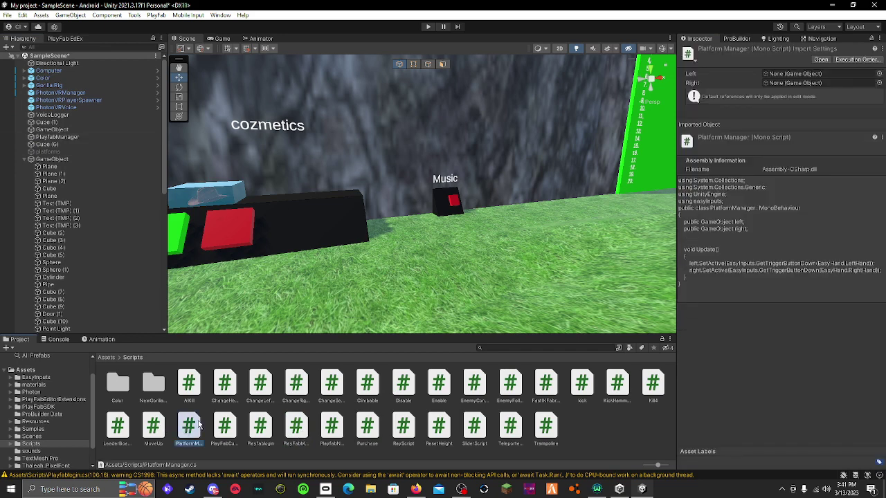
pyautogui.click(292, 425)
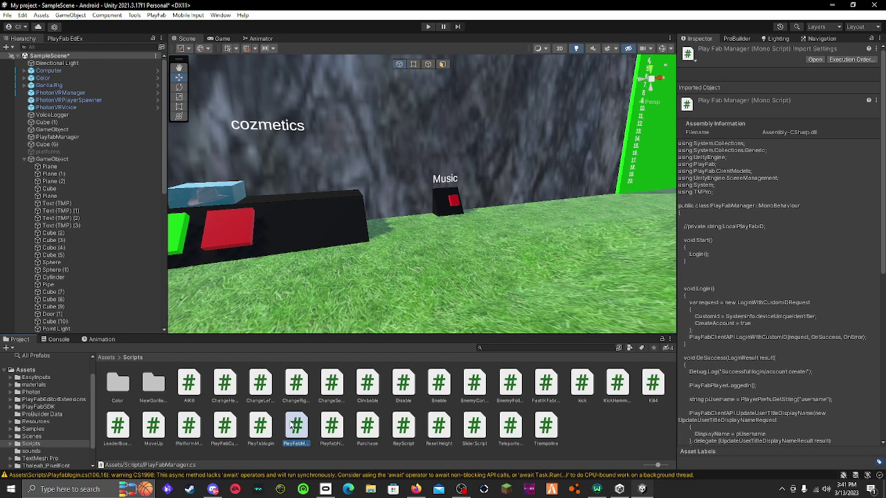
pyautogui.click(192, 423)
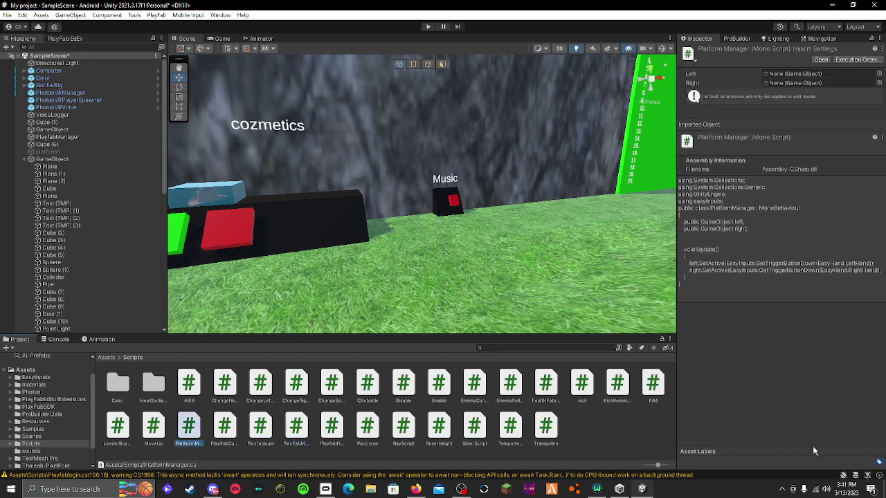
pyautogui.click(296, 427)
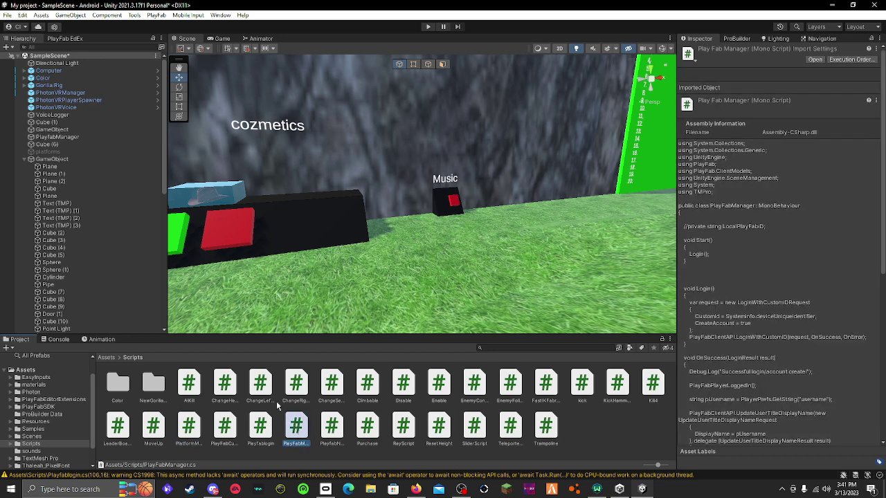
pyautogui.click(60, 137)
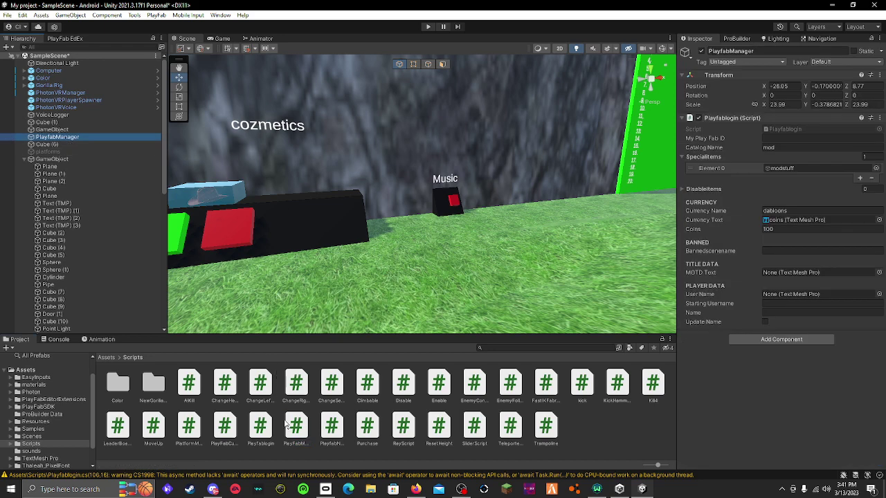
pyautogui.moveTo(299, 436); pyautogui.dragTo(714, 374)
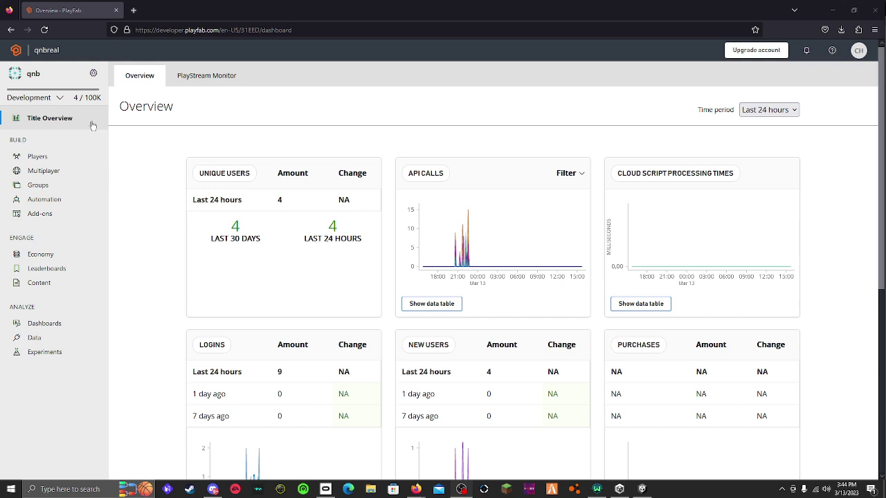
# Start a new currency in PlayFab's Economy section and name it dabloons
pyautogui.click(38, 258)
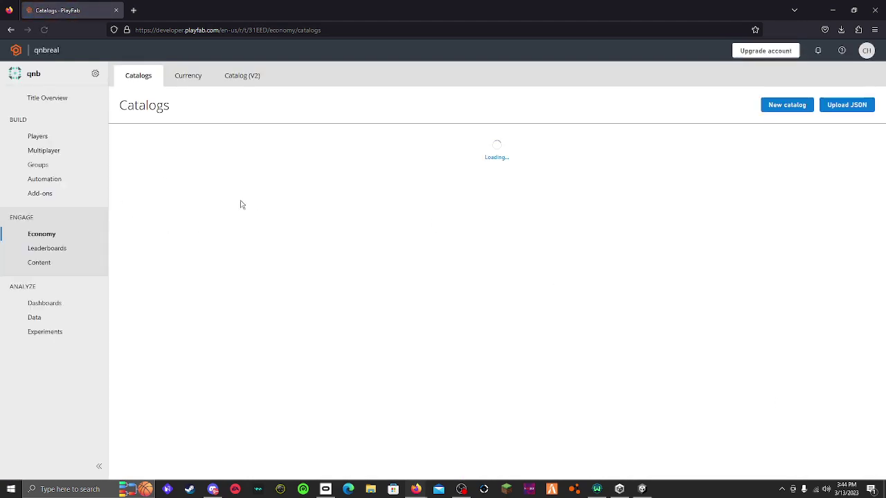
pyautogui.click(187, 75)
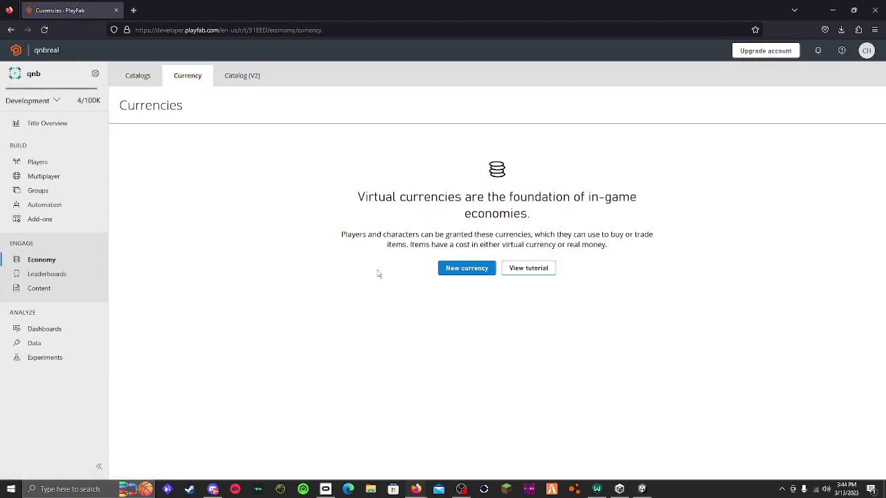
pyautogui.click(466, 269)
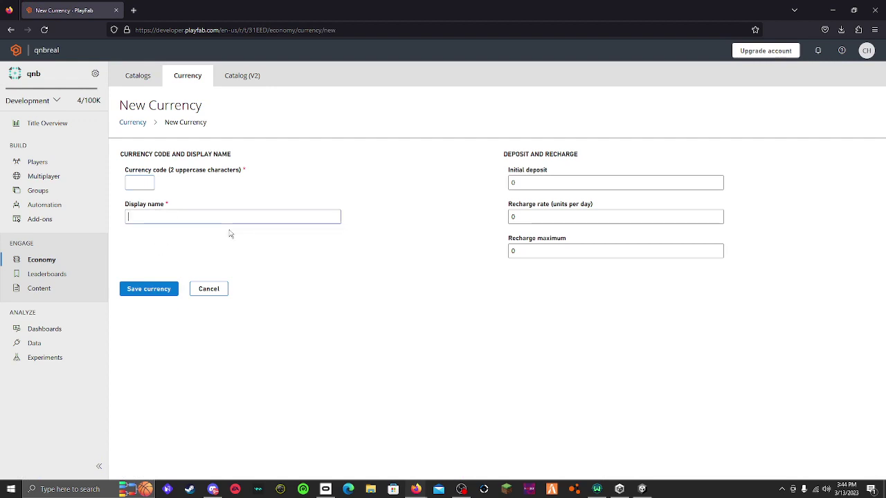
pyautogui.write('dabloons')
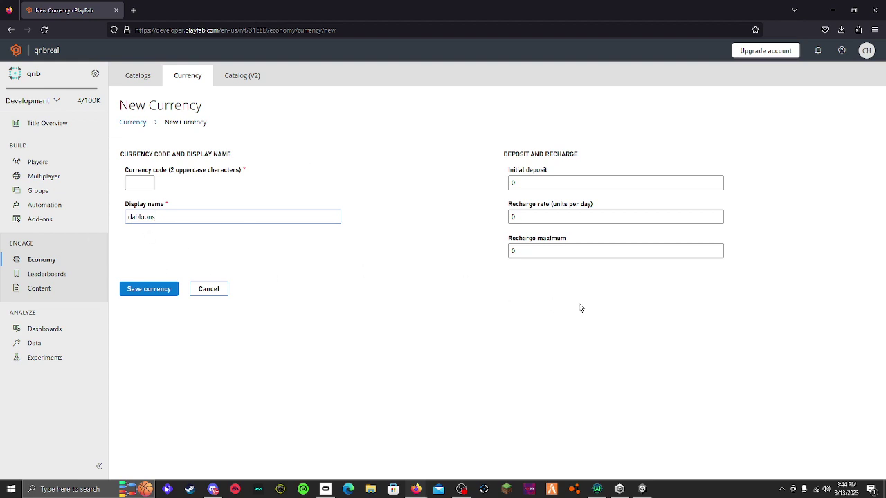
pyautogui.click(564, 184)
# Enter an initial deposit of 1000 and a recharge maximum, then save the dabloons currency
pyautogui.write('100')
pyautogui.press('BackSpace')
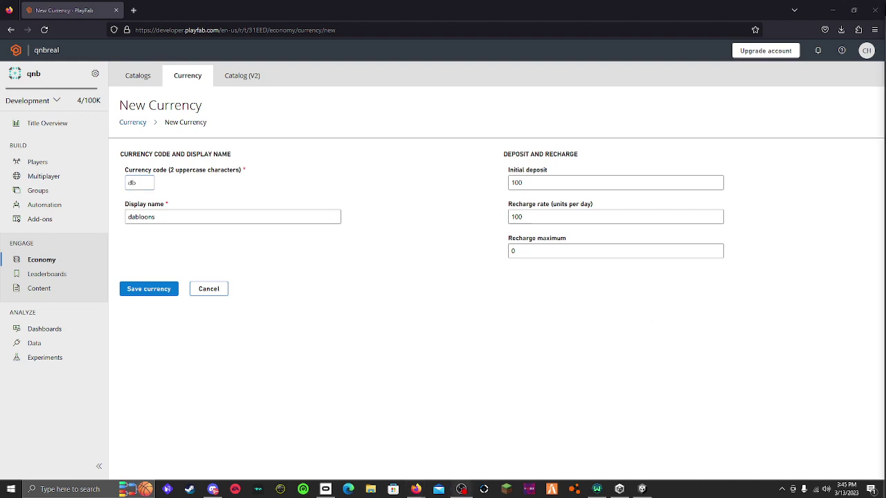
pyautogui.write('0')
pyautogui.click(559, 247)
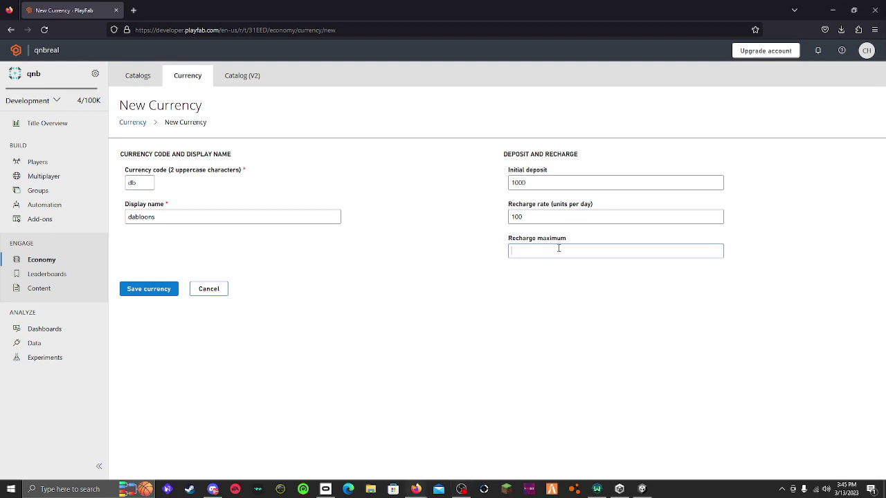
pyautogui.write('99999999999999999')
pyautogui.click(155, 289)
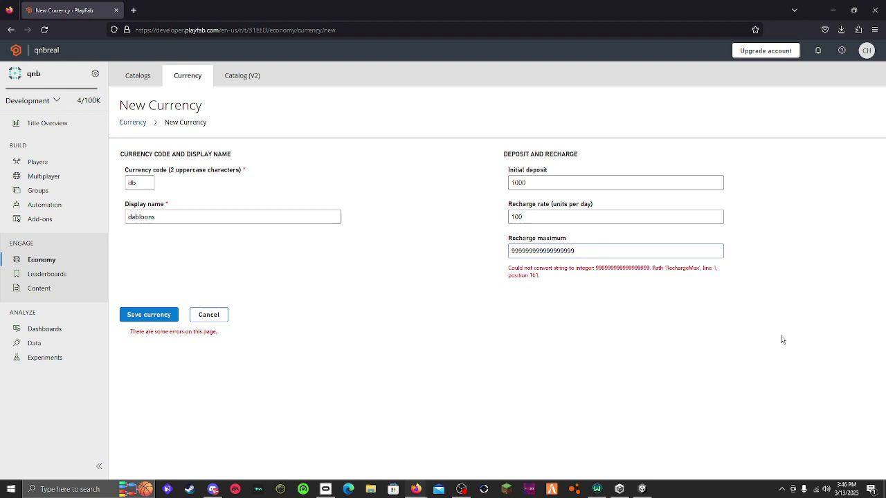
pyautogui.press('BackSpace')
pyautogui.press('BackSpace')
pyautogui.press('BackSpace')
pyautogui.press('BackSpace')
pyautogui.press('BackSpace')
pyautogui.press('BackSpace')
pyautogui.press('BackSpace')
pyautogui.press('BackSpace')
pyautogui.press('BackSpace')
pyautogui.press('BackSpace')
pyautogui.press('BackSpace')
pyautogui.press('BackSpace')
pyautogui.press('BackSpace')
pyautogui.press('BackSpace')
pyautogui.press('BackSpace')
pyautogui.press('BackSpace')
pyautogui.press('BackSpace')
pyautogui.press('BackSpace')
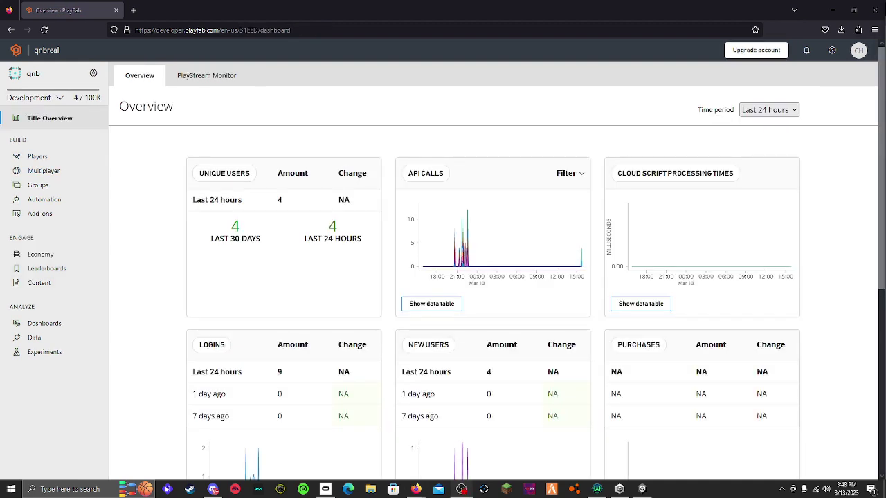
# Open the title's settings menu from the gear icon beside the title name
pyautogui.click(93, 74)
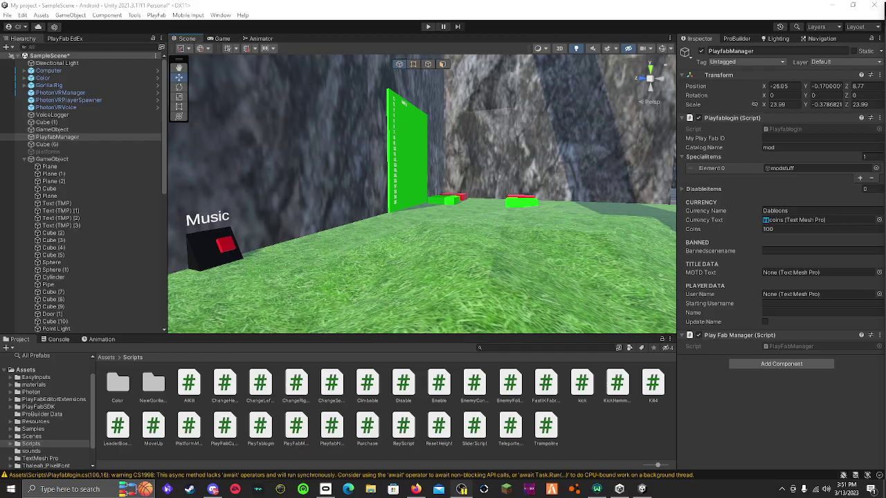
# Duplicate the green board, move it to X -2.5, shorten it and lower it to Y 5.35
pyautogui.moveTo(401, 194); pyautogui.dragTo(476, 127, button='right')
pyautogui.click(434, 141)
pyautogui.hotkey('ctrl', 'd')
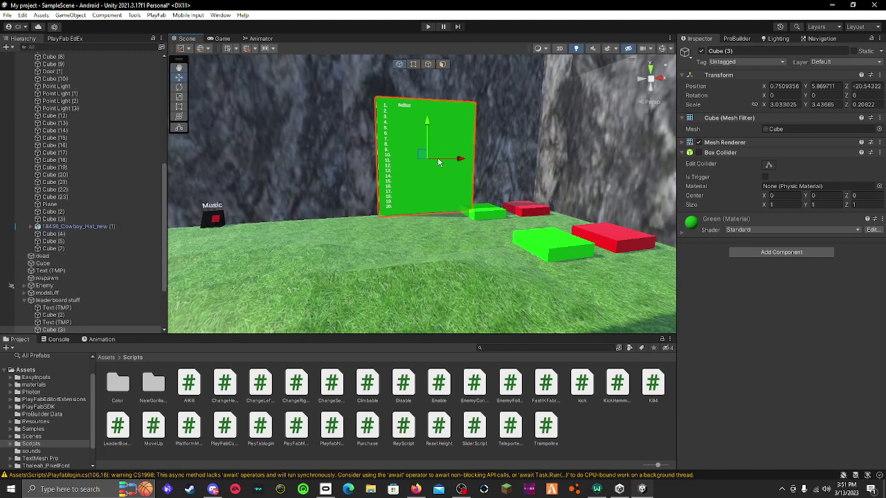
pyautogui.moveTo(461, 158); pyautogui.dragTo(370, 164)
pyautogui.moveTo(370, 165); pyautogui.dragTo(329, 135, button='right')
pyautogui.click(179, 96)
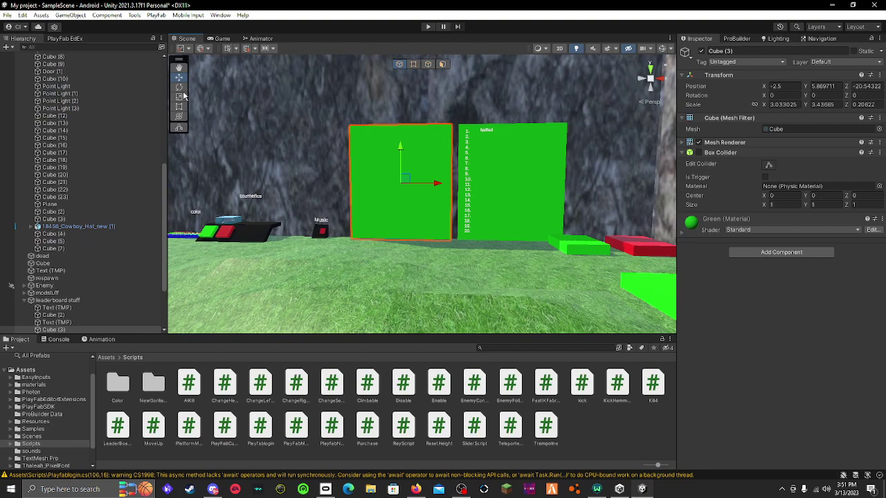
pyautogui.moveTo(406, 146); pyautogui.dragTo(405, 168)
pyautogui.click(178, 77)
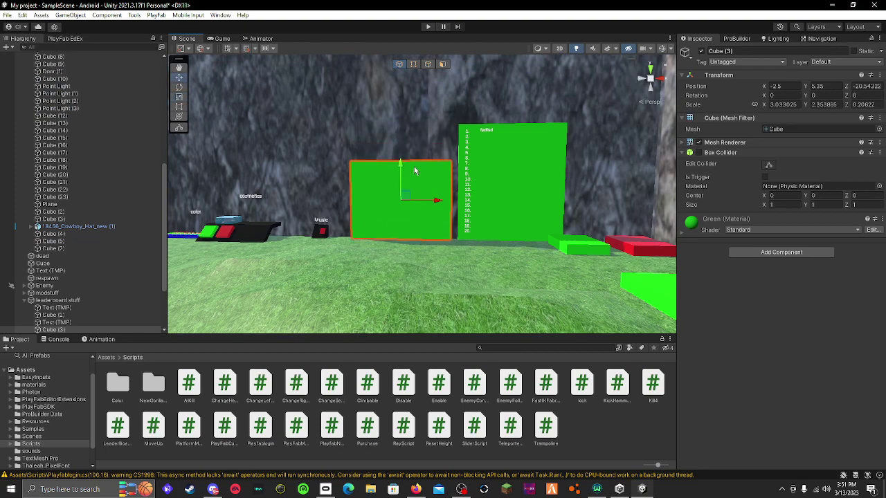
pyautogui.moveTo(405, 168); pyautogui.dragTo(454, 188, button='right')
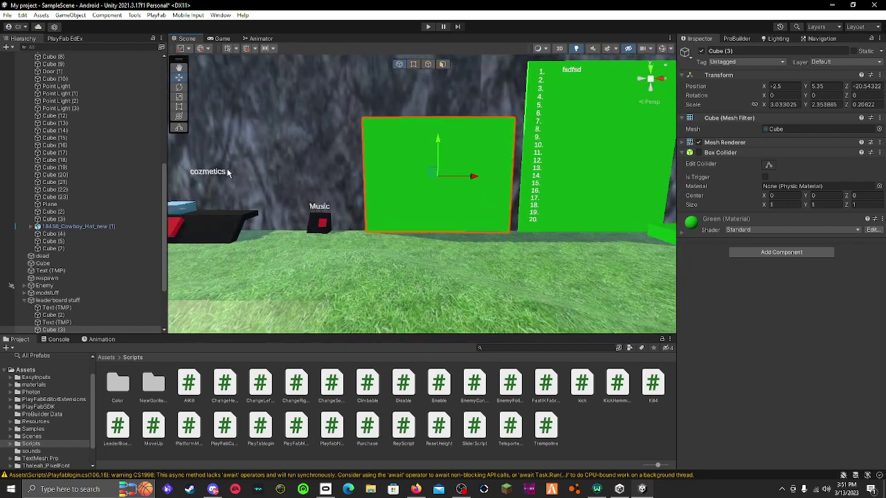
# Move the Music text onto the new board, empty its text and rename it MOTD
pyautogui.click(330, 209)
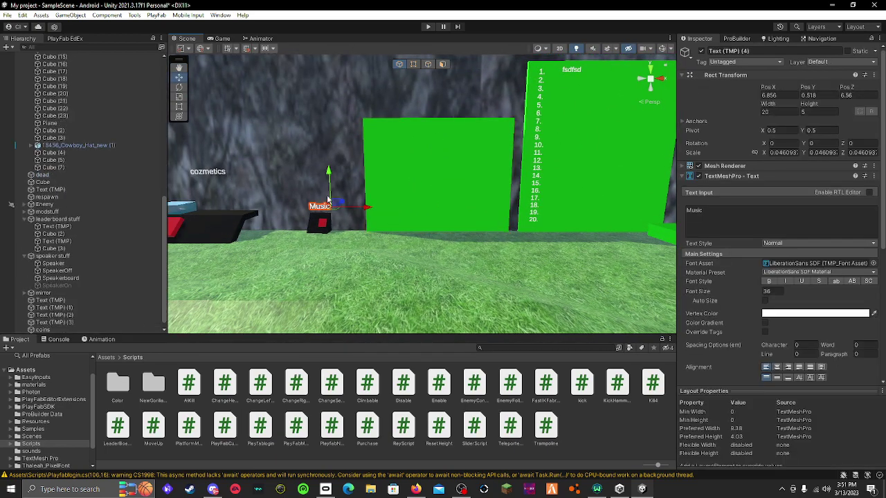
pyautogui.moveTo(337, 211); pyautogui.dragTo(419, 148)
pyautogui.click(699, 215)
pyautogui.hotkey('ctrl', 'a')
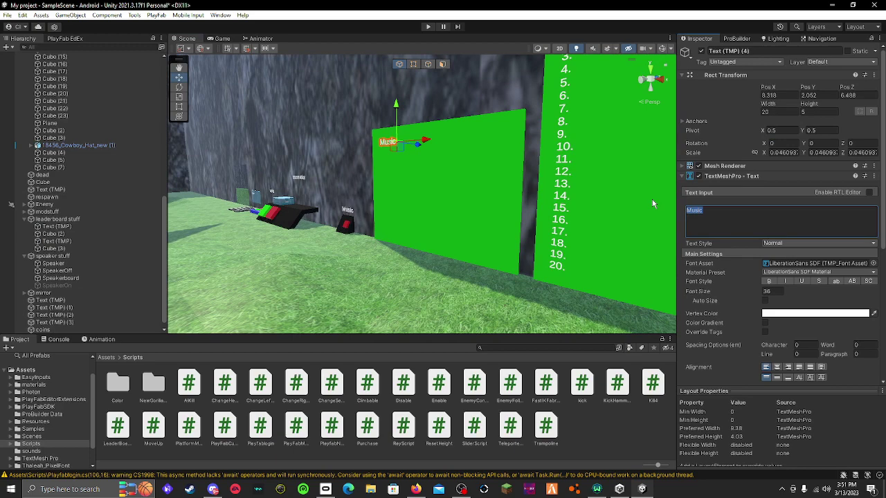
pyautogui.press('BackSpace')
pyautogui.keyDown('alt'); pyautogui.moveTo(657, 180); pyautogui.dragTo(546, 188); pyautogui.keyUp('alt')
pyautogui.click(761, 52)
pyautogui.press('BackSpace')
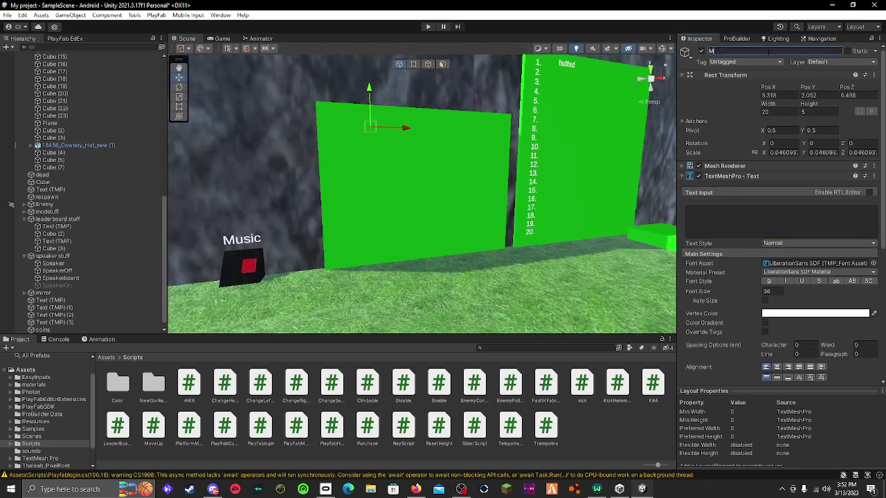
pyautogui.write('MOTD')
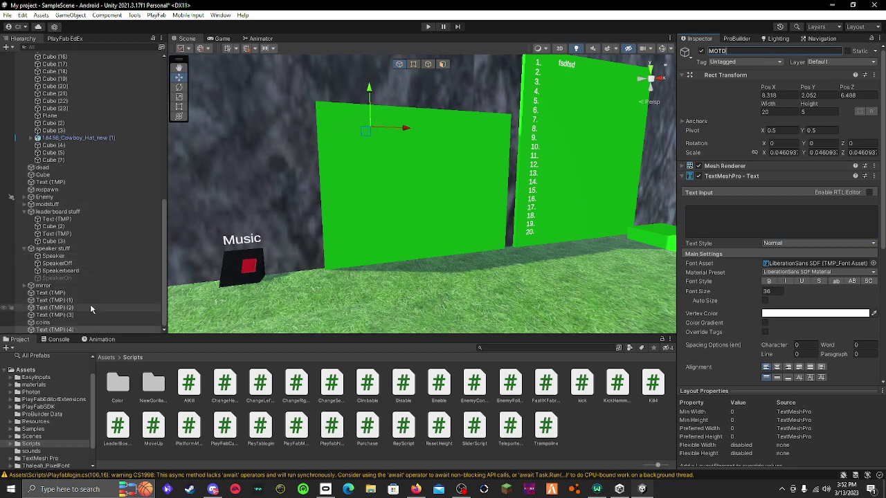
pyautogui.scroll(5, 83, 307)
pyautogui.scroll(8, 81, 303)
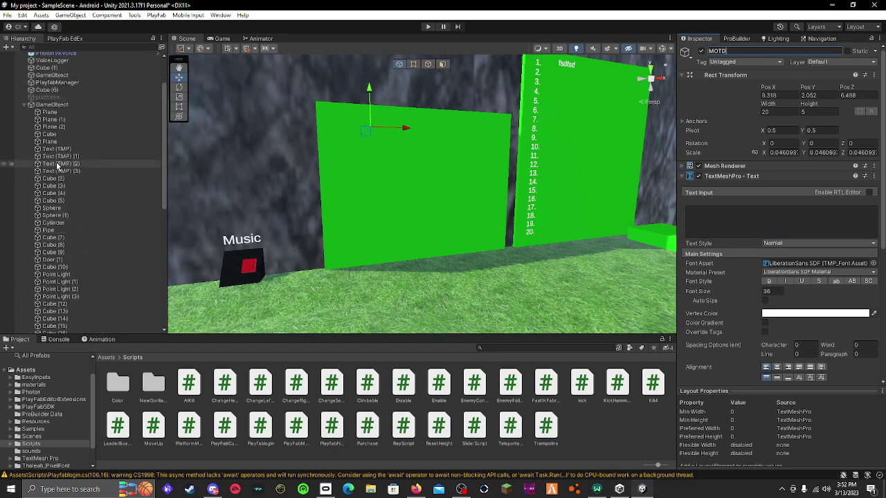
pyautogui.scroll(3, 47, 109)
# Assign the MOTD text object to PlayfabManager's MOTD Text field
pyautogui.click(81, 137)
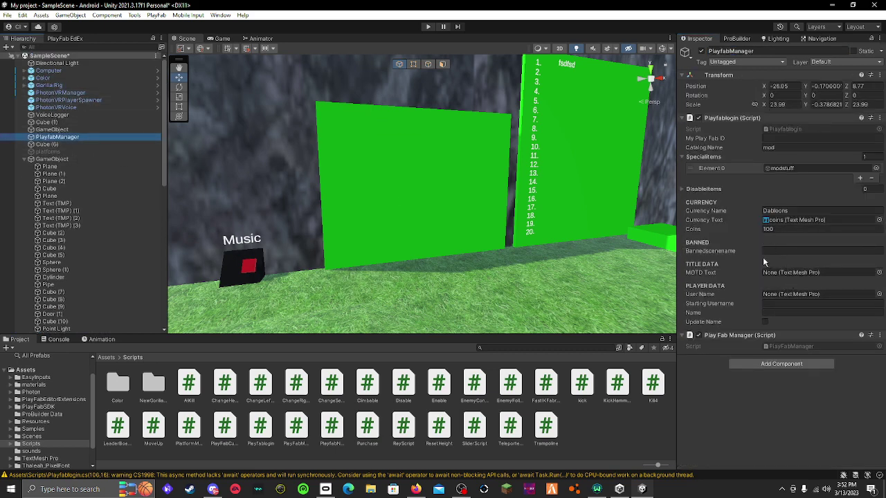
pyautogui.click(879, 273)
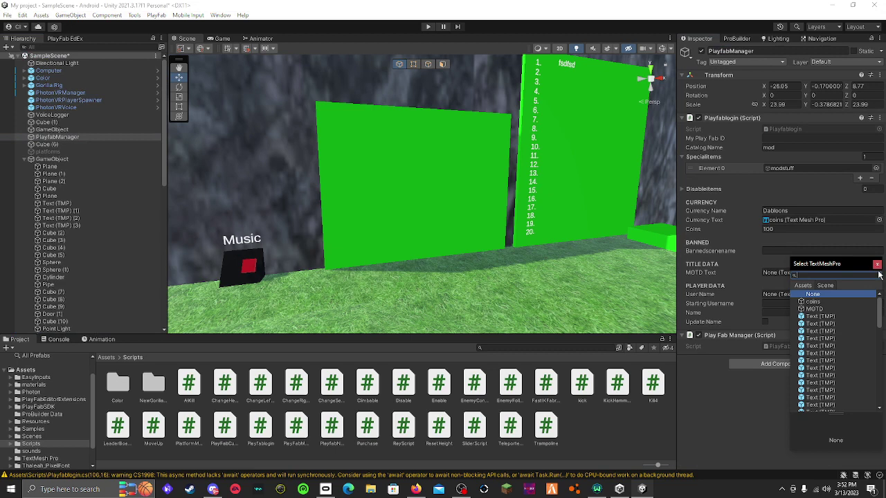
pyautogui.click(814, 308)
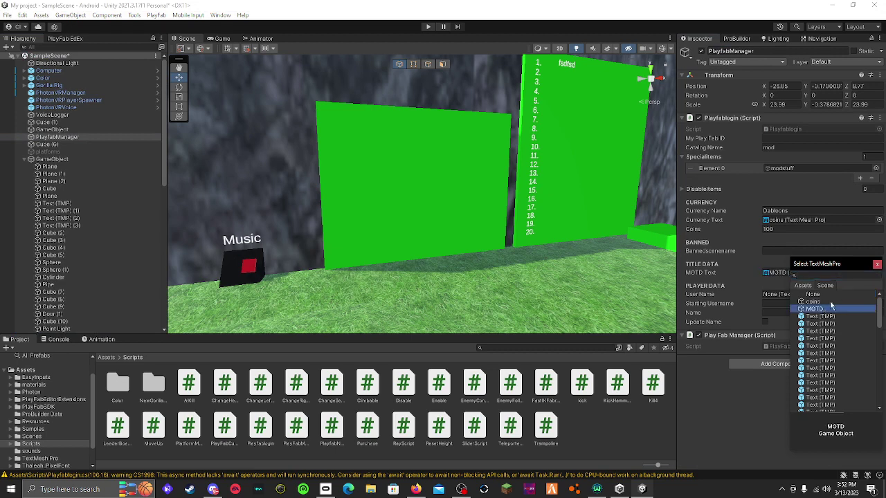
pyautogui.click(876, 264)
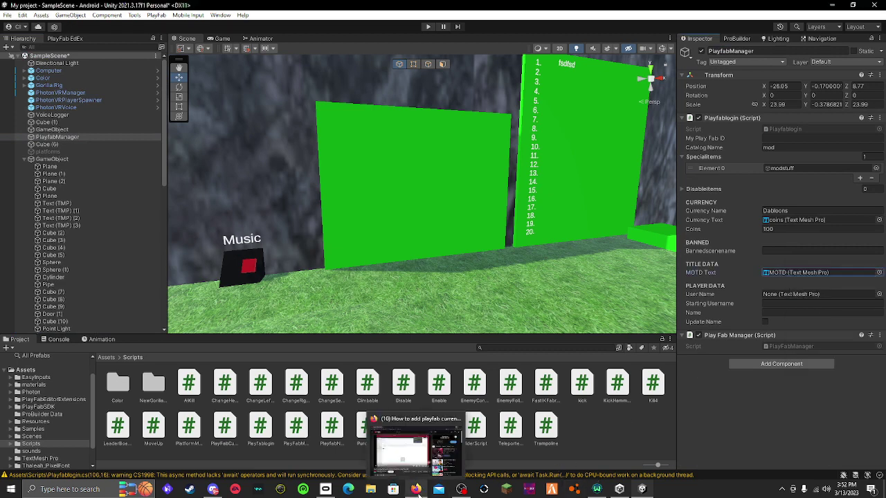
pyautogui.hotkey('alt', 'Tab')
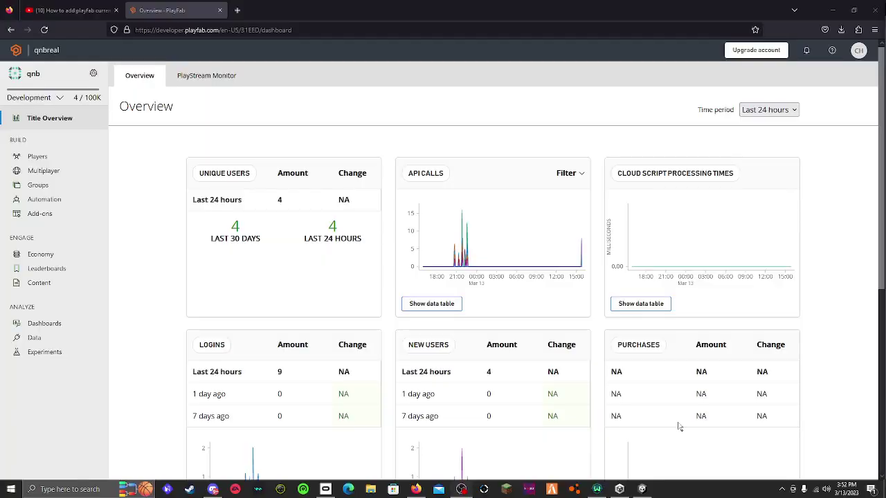
# Save a new title data key MOTD with the value 'Whats up beta testers welcome to da game!'
pyautogui.click(29, 285)
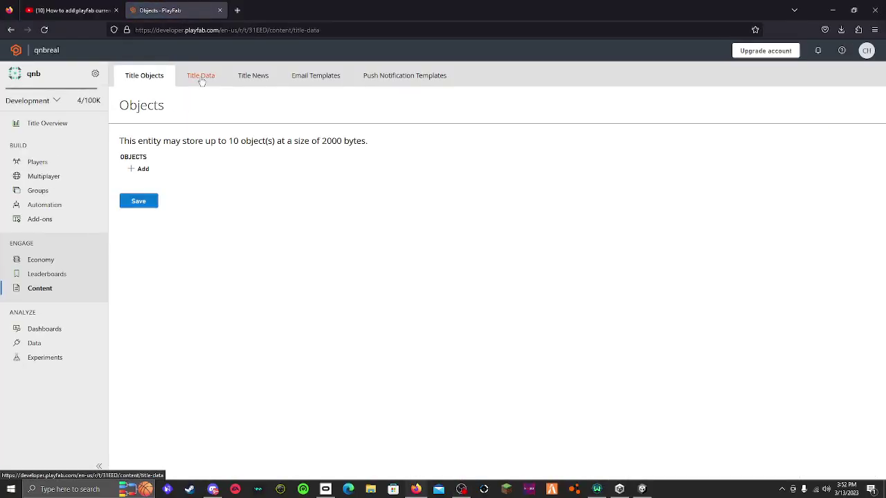
pyautogui.click(200, 78)
pyautogui.click(436, 300)
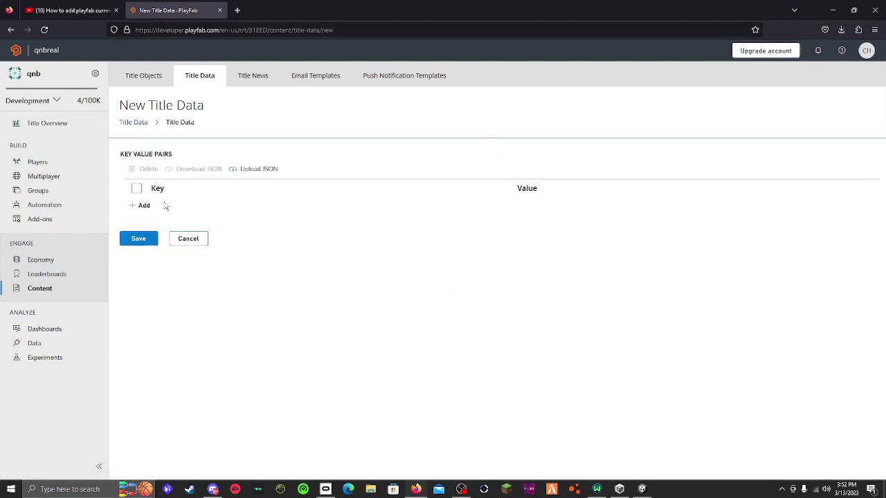
pyautogui.click(142, 208)
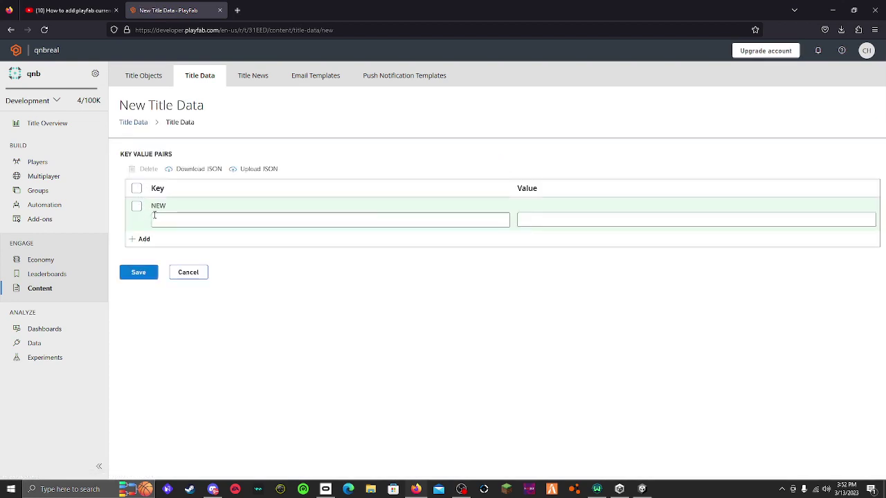
pyautogui.write('MO')
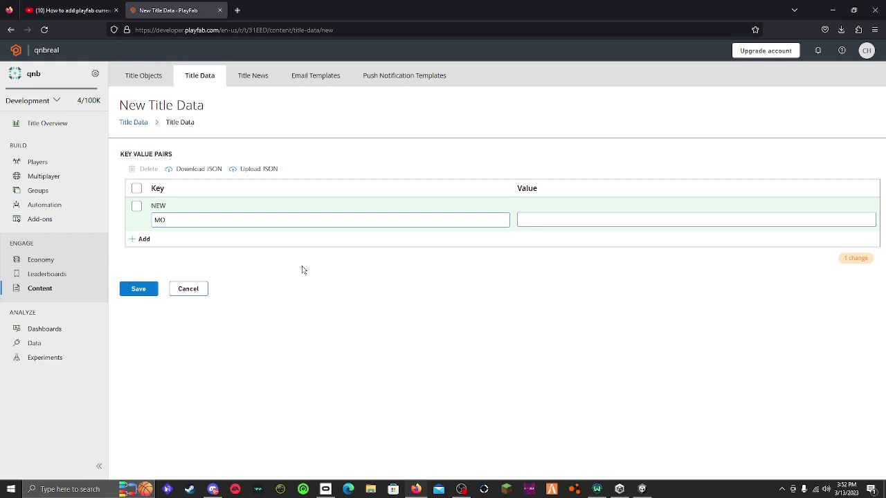
pyautogui.write('TD')
pyautogui.click(568, 222)
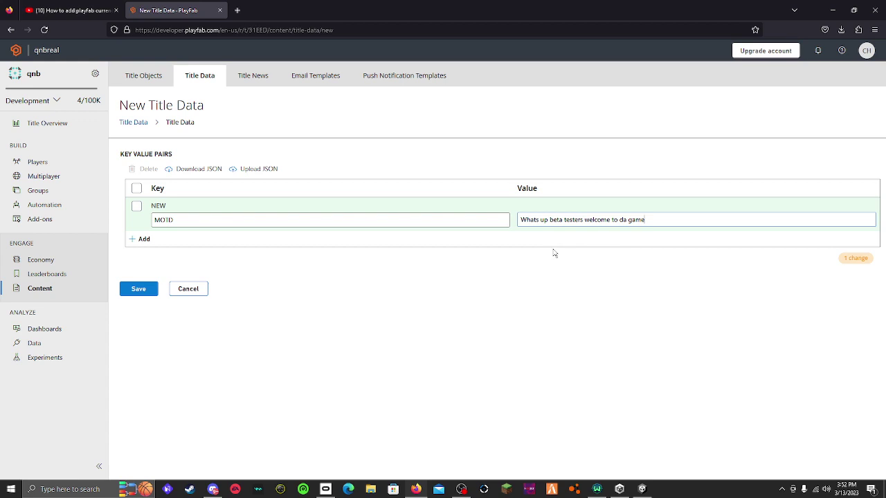
pyautogui.write('!')
pyautogui.click(141, 289)
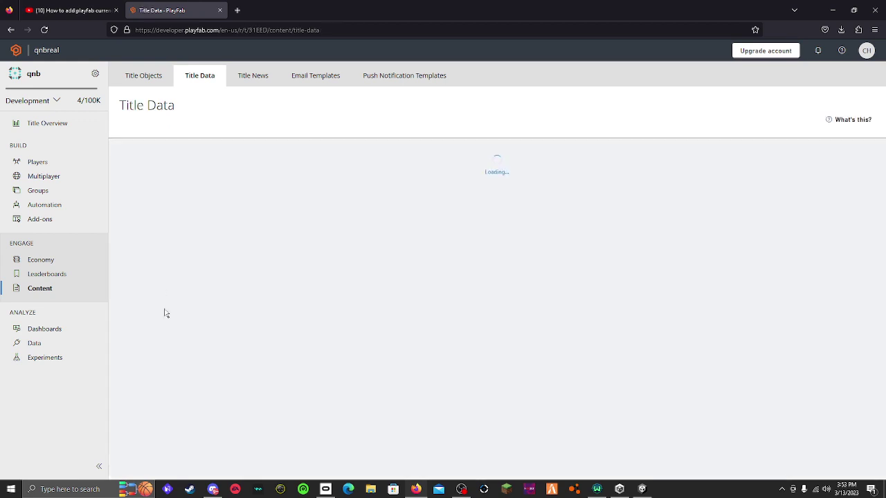
pyautogui.click(833, 10)
pyautogui.moveTo(455, 233); pyautogui.dragTo(789, 419, button='right')
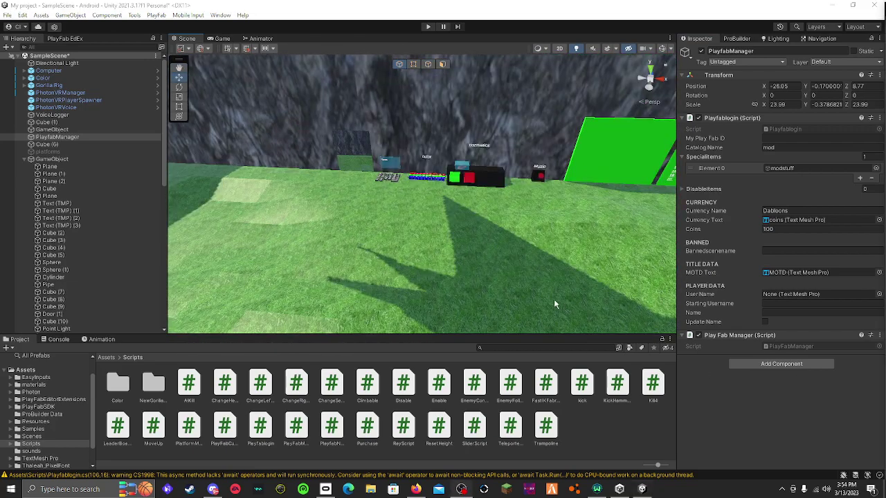
# Duplicate the green button cube, slide the copy toward the red cube and stretch it wider
pyautogui.press('w')
pyautogui.moveTo(554, 303); pyautogui.dragTo(443, 227, button='right')
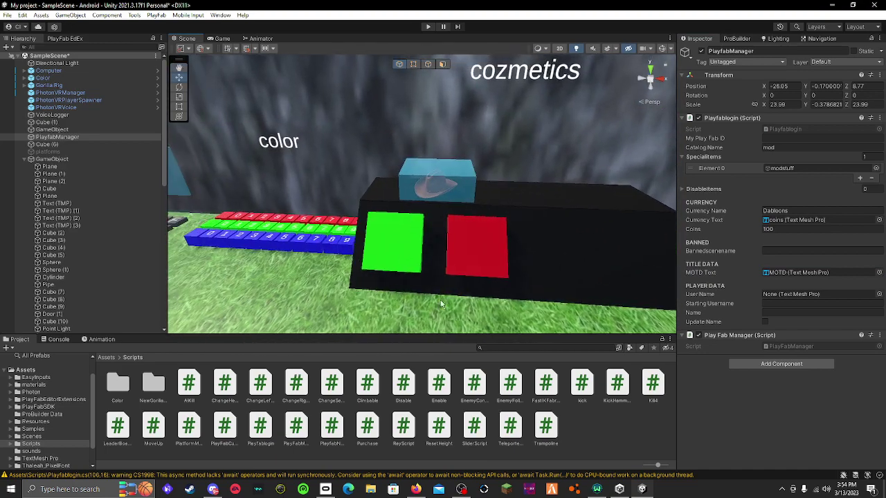
pyautogui.click(393, 243)
pyautogui.moveTo(515, 244); pyautogui.dragTo(497, 240, button='right')
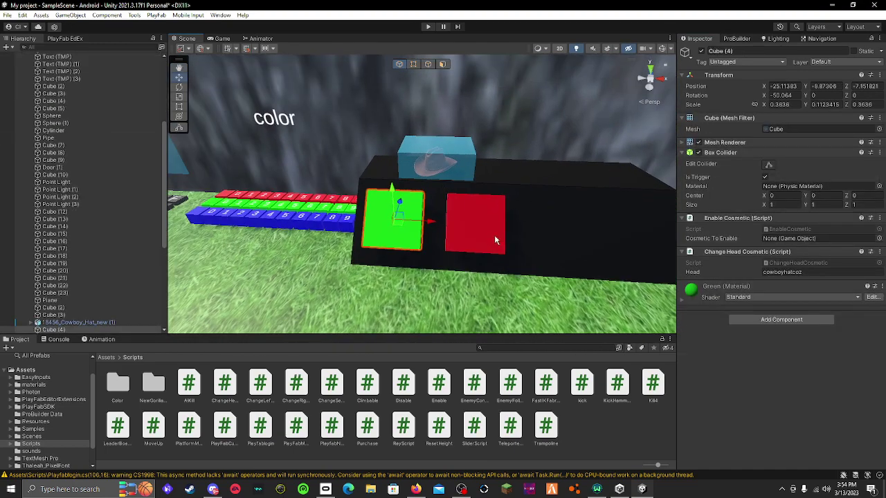
pyautogui.hotkey('ctrl', 'd')
pyautogui.moveTo(430, 222); pyautogui.dragTo(468, 225)
pyautogui.click(179, 97)
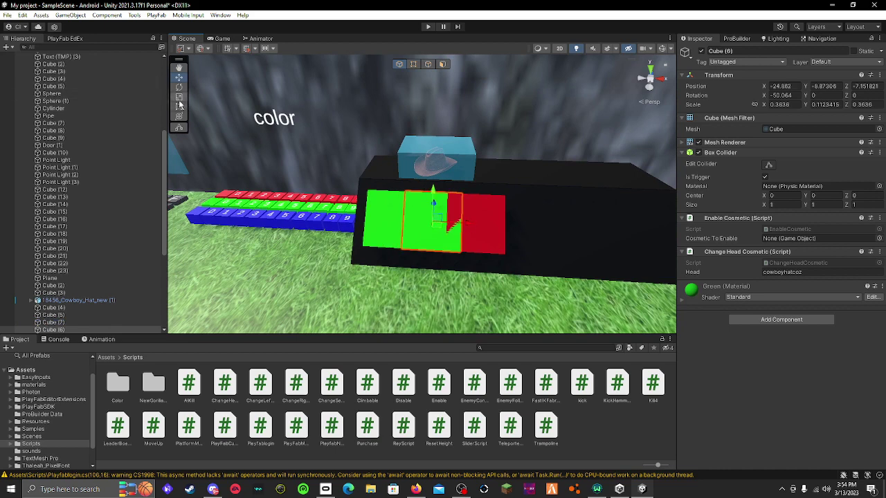
pyautogui.moveTo(466, 223); pyautogui.dragTo(531, 231)
# Fine-tune the green panel's thickness, width (X scale 0.9625793) and position on the platform
pyautogui.moveTo(436, 207); pyautogui.dragTo(298, 233, button='right')
pyautogui.moveTo(193, 253); pyautogui.dragTo(262, 246, button='right')
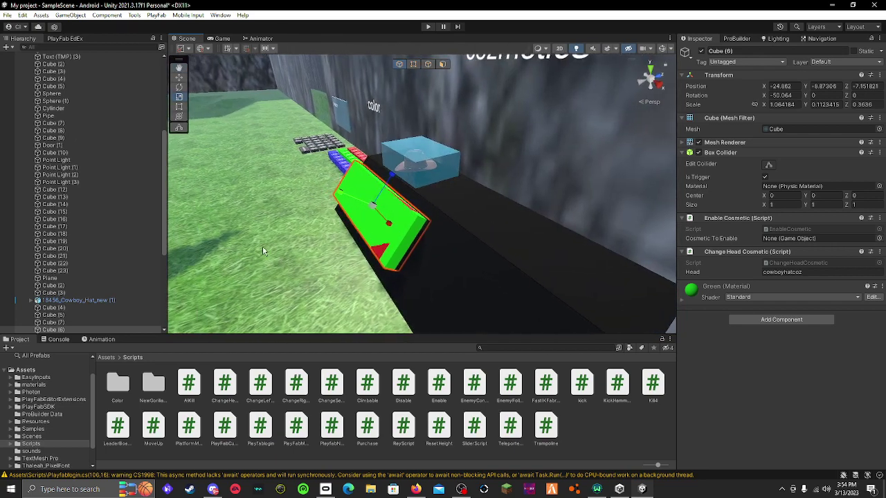
pyautogui.moveTo(365, 235); pyautogui.dragTo(349, 198)
pyautogui.moveTo(350, 197); pyautogui.dragTo(616, 200, button='right')
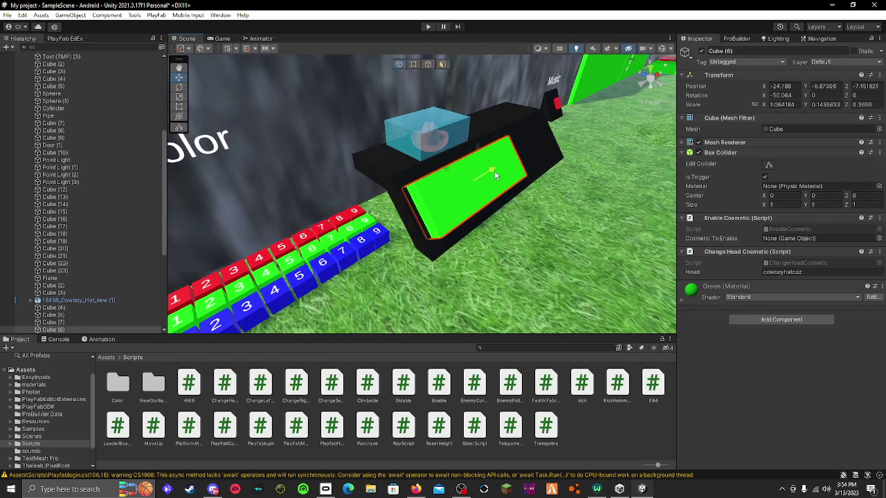
pyautogui.moveTo(489, 179); pyautogui.dragTo(405, 143, button='right')
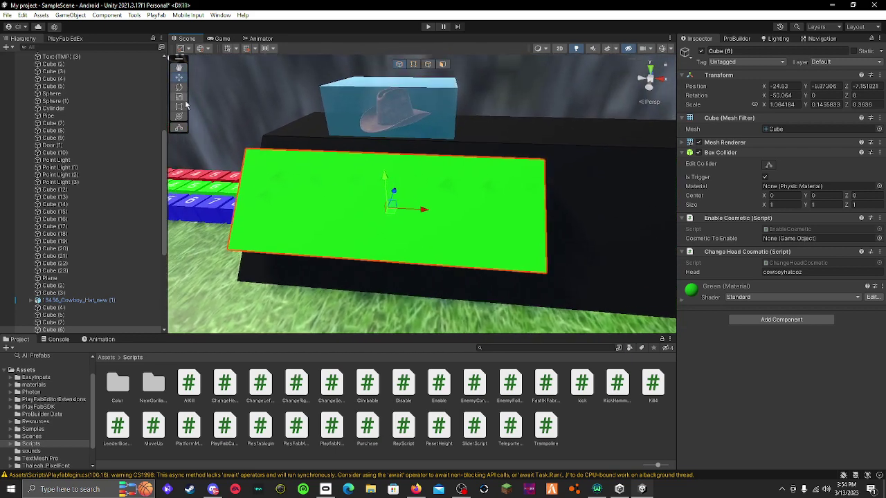
pyautogui.click(179, 97)
pyautogui.moveTo(427, 208)
pyautogui.mouseDown()
pyautogui.moveTo(416, 209)
pyautogui.moveTo(430, 206)
pyautogui.mouseUp()
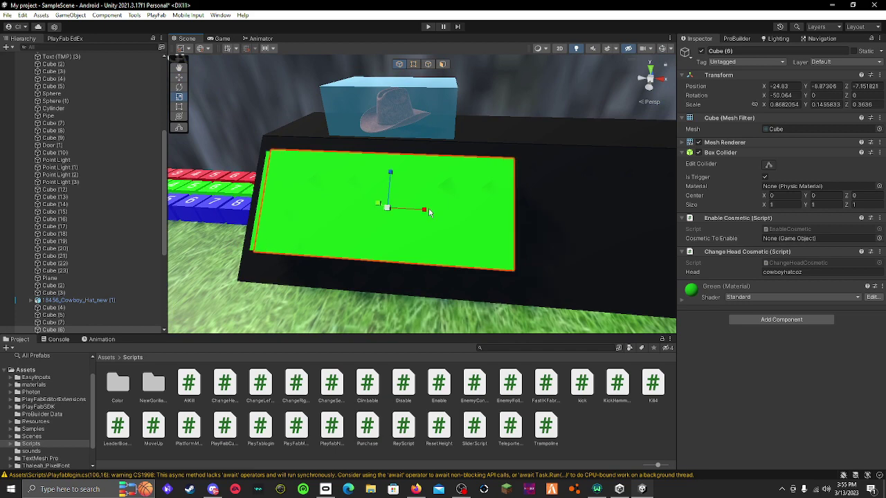
pyautogui.moveTo(430, 206); pyautogui.dragTo(207, 104, button='right')
pyautogui.click(179, 77)
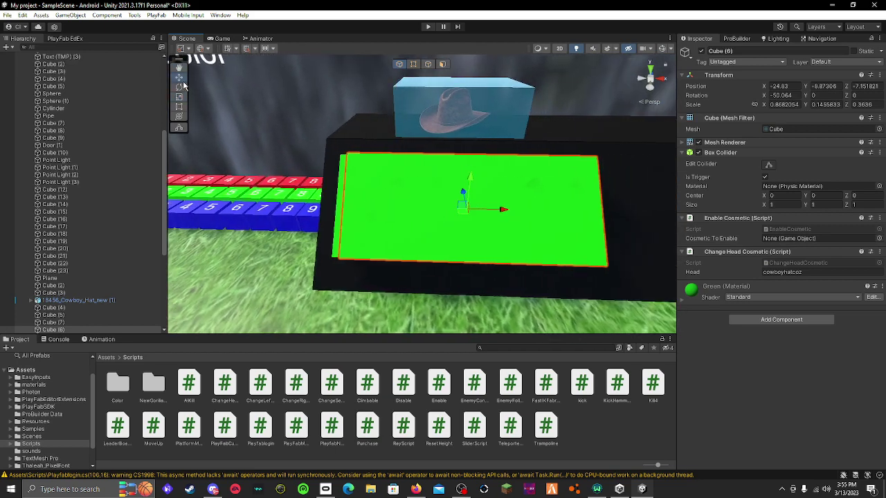
pyautogui.moveTo(505, 209); pyautogui.dragTo(498, 215)
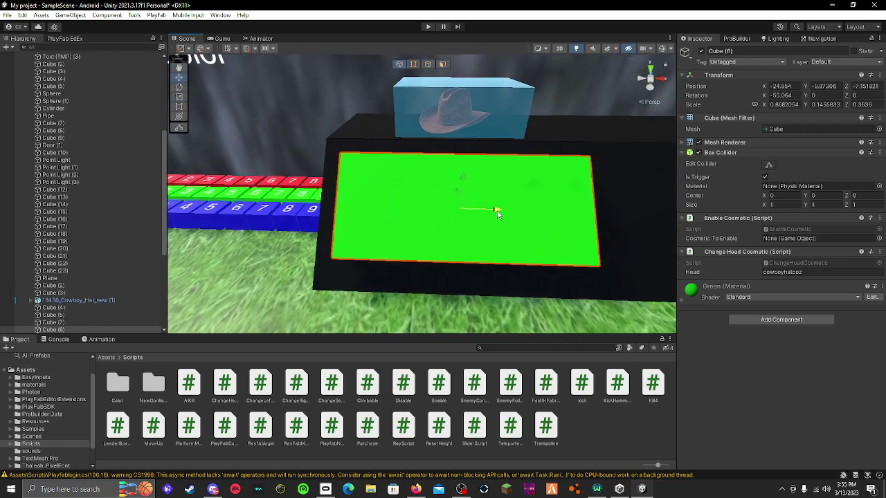
pyautogui.moveTo(498, 214)
pyautogui.mouseDown(button='right')
pyautogui.moveTo(510, 223)
pyautogui.moveTo(501, 230)
pyautogui.mouseUp(button='right')
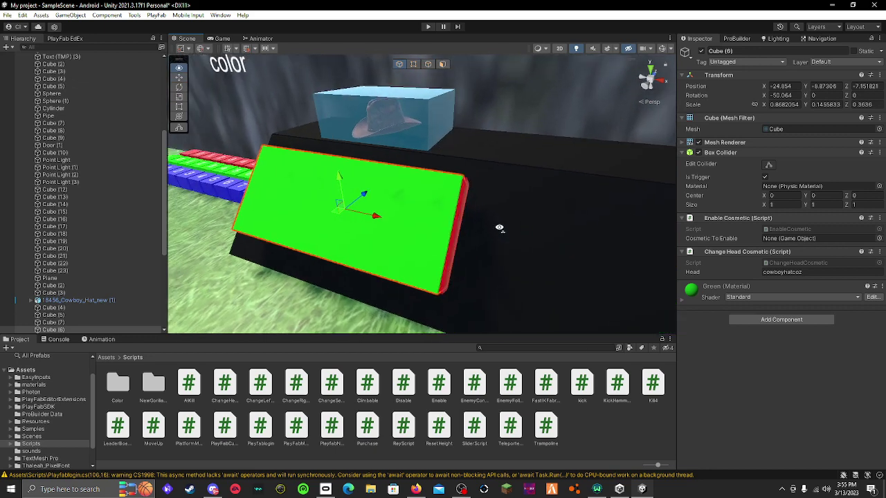
pyautogui.moveTo(377, 216); pyautogui.dragTo(378, 220)
pyautogui.click(180, 97)
pyautogui.moveTo(387, 218); pyautogui.dragTo(742, 270, button='right')
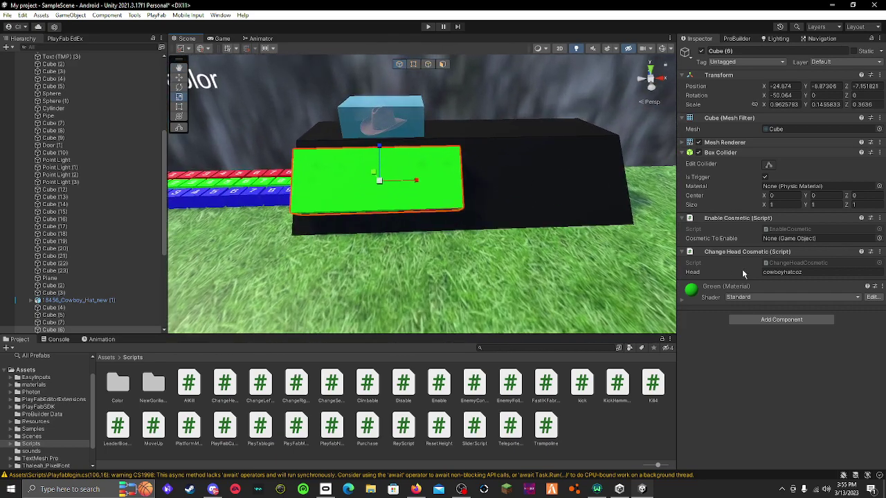
# Remove the Enable Cosmetic and Change Head Cosmetic components and attach the Purchase script to Cube (6)
pyautogui.click(882, 220)
pyautogui.click(821, 240)
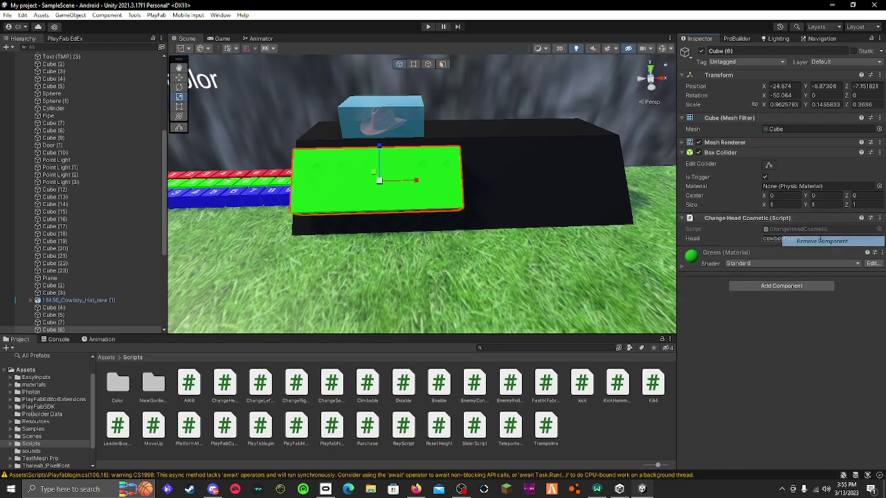
pyautogui.click(879, 219)
pyautogui.click(822, 241)
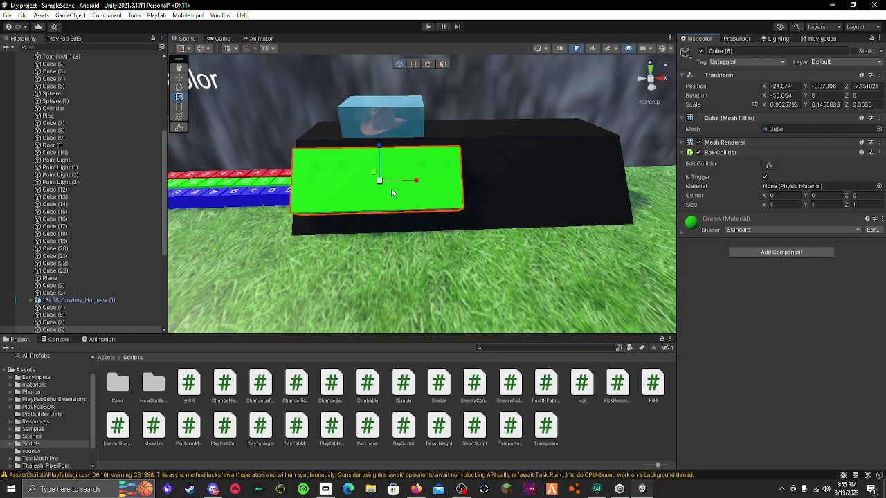
pyautogui.moveTo(391, 192); pyautogui.dragTo(414, 335, button='right')
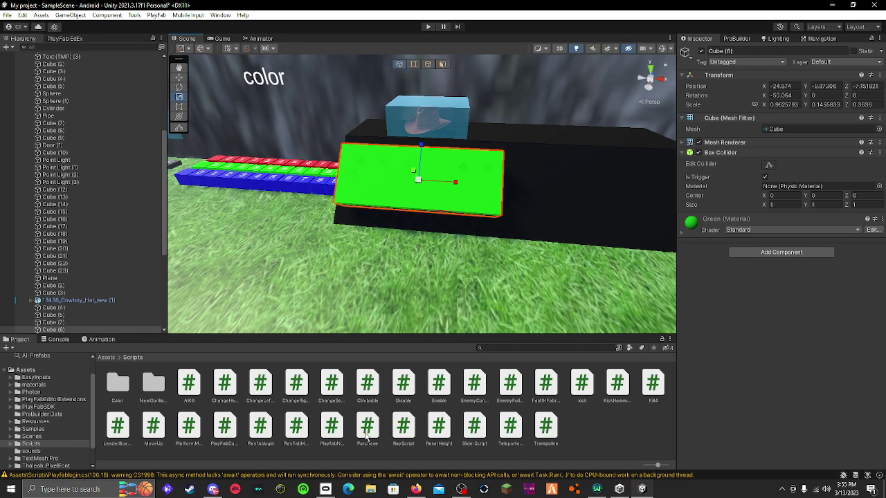
pyautogui.moveTo(366, 436); pyautogui.dragTo(709, 289)
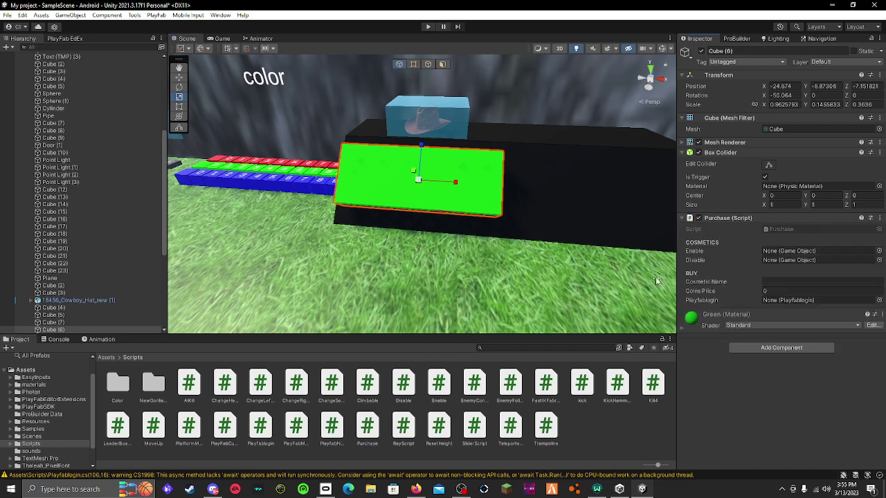
pyautogui.moveTo(421, 148); pyautogui.dragTo(421, 142)
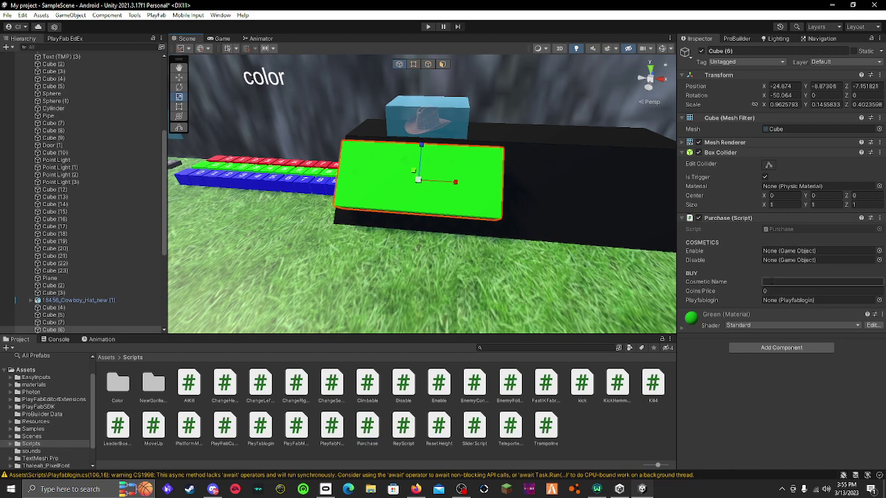
# Set the Purchase cosmetic to Cowboy Hat at 500 coins and link PlayfabManager as Playfablogin
pyautogui.click(774, 282)
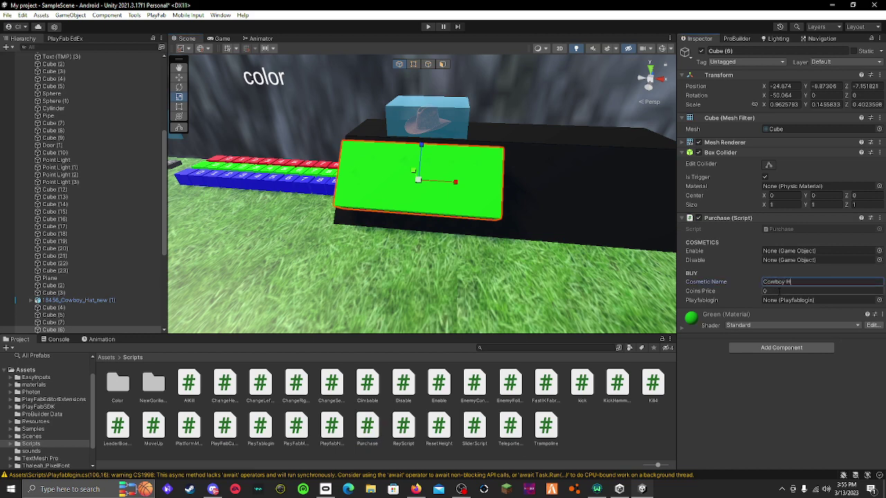
pyautogui.click(778, 291)
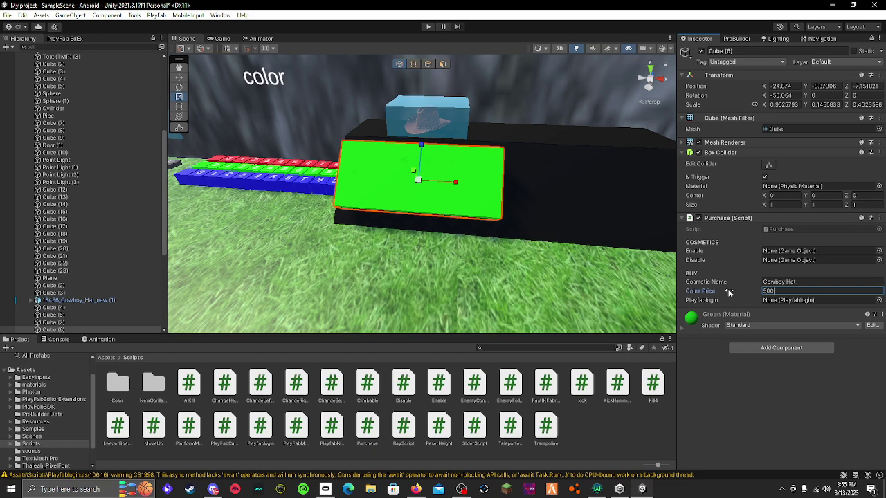
pyautogui.scroll(10, 63, 153)
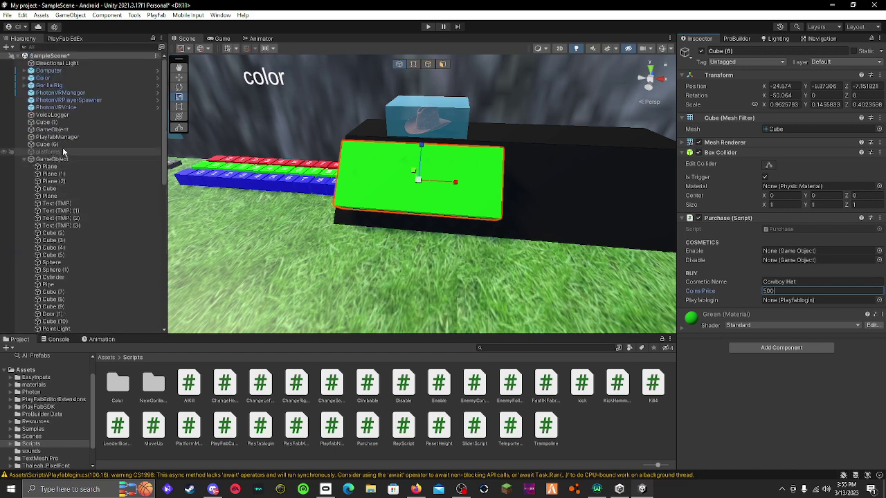
pyautogui.moveTo(701, 320); pyautogui.dragTo(808, 302)
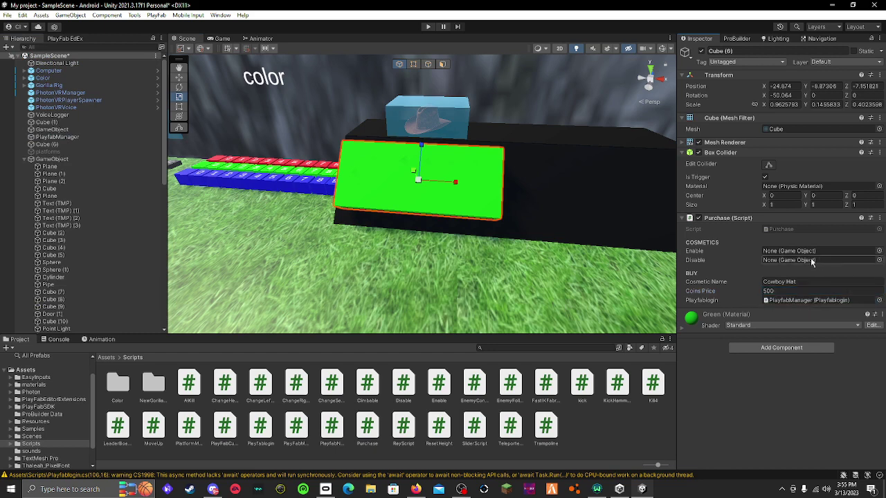
pyautogui.scroll(-9, 66, 236)
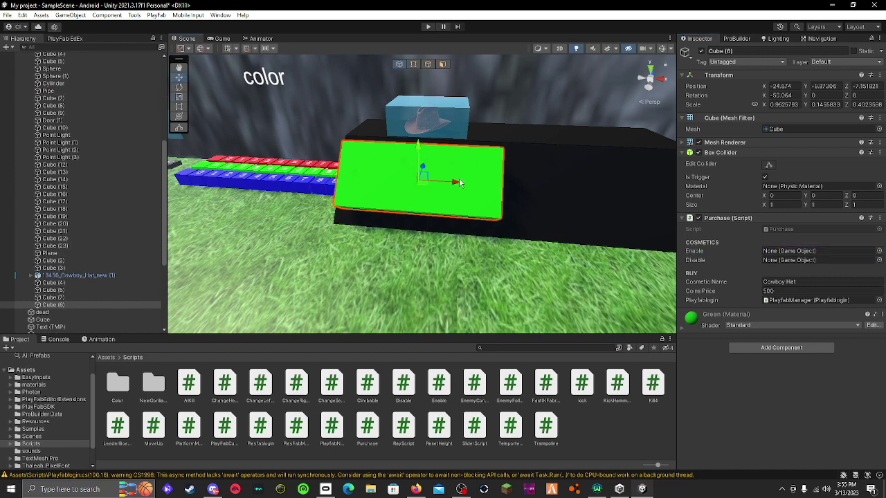
# Assign Cube (4) as the object to enable and Cube (5) as the object to disable
pyautogui.moveTo(459, 183); pyautogui.dragTo(346, 183)
pyautogui.click(394, 167)
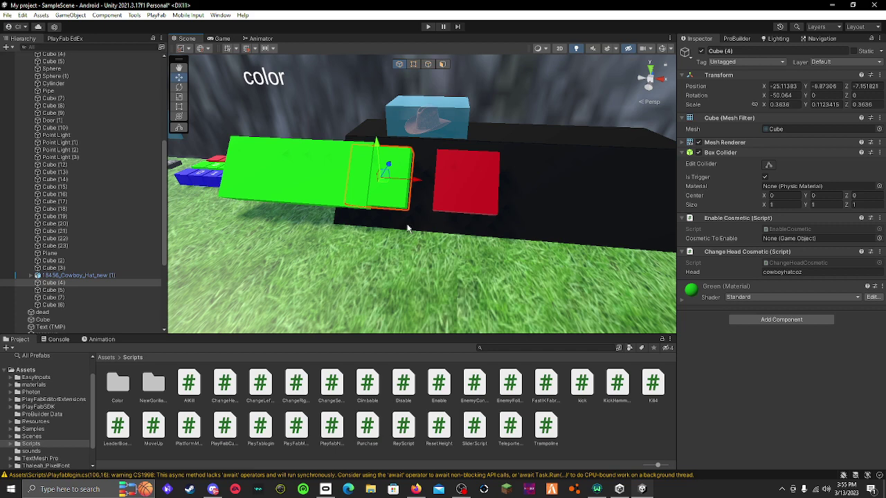
pyautogui.scroll(-3, 83, 307)
pyautogui.click(328, 164)
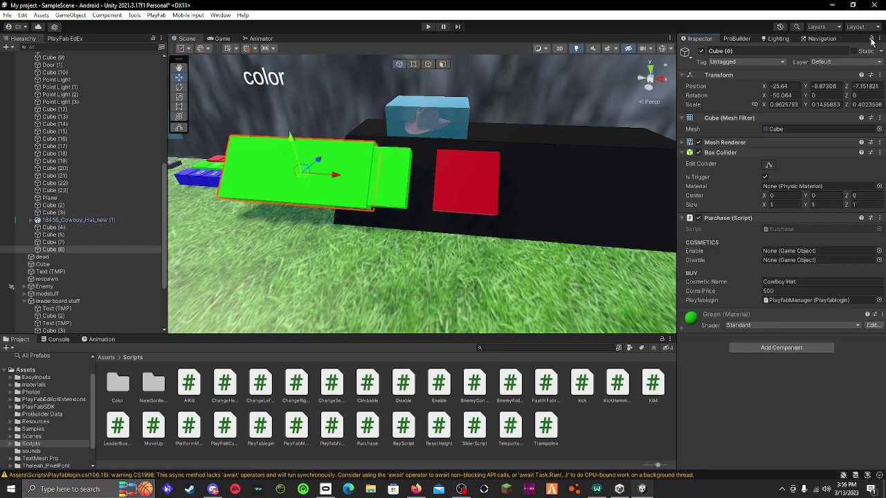
pyautogui.click(401, 183)
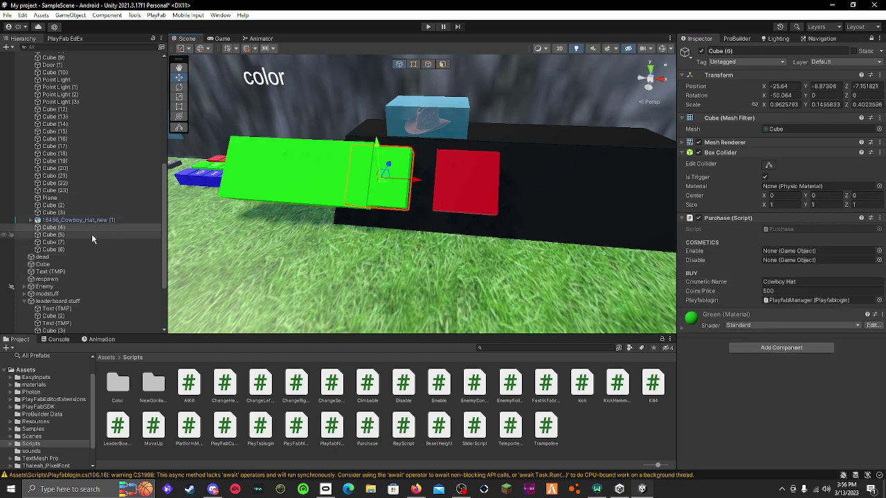
pyautogui.moveTo(97, 228); pyautogui.dragTo(790, 255)
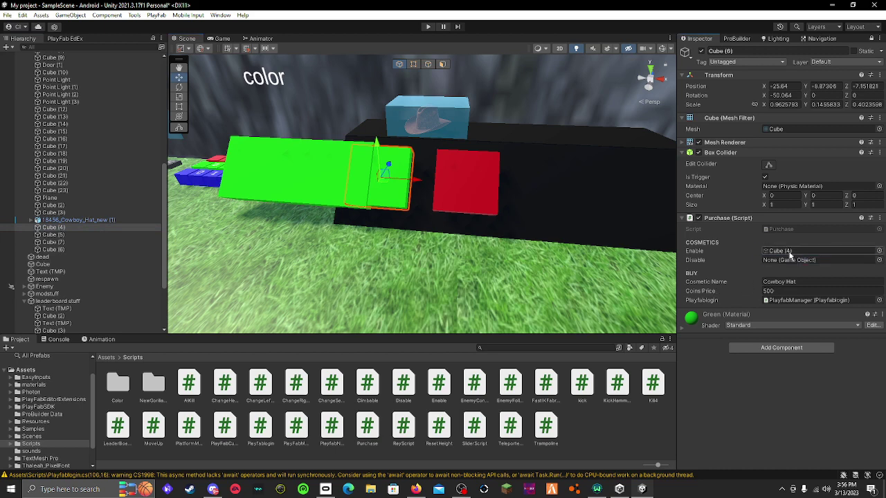
pyautogui.click(447, 194)
pyautogui.moveTo(104, 239); pyautogui.dragTo(793, 261)
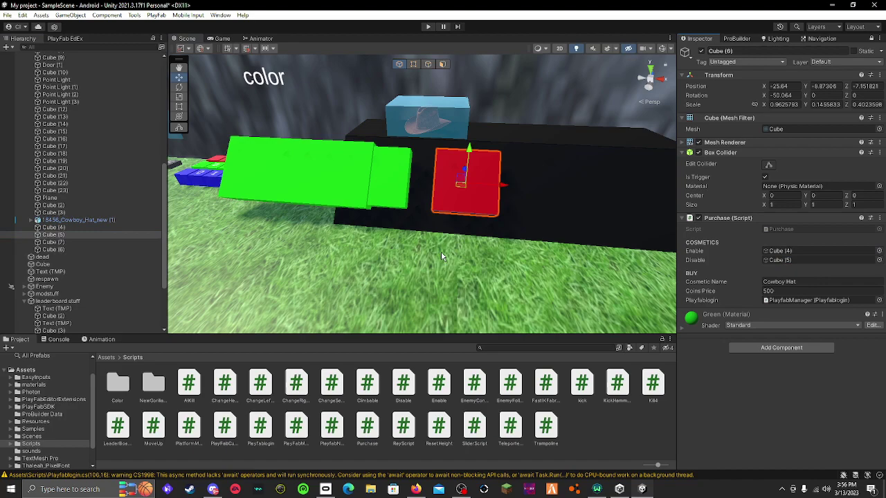
pyautogui.click(304, 167)
pyautogui.moveTo(340, 178); pyautogui.dragTo(459, 233)
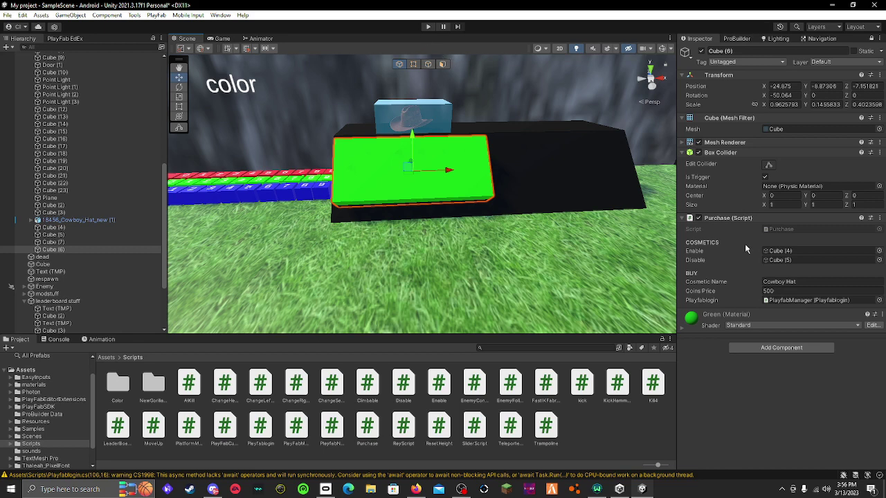
# Save the scene, then frame and orbit around the green purchase button
pyautogui.click(7, 14)
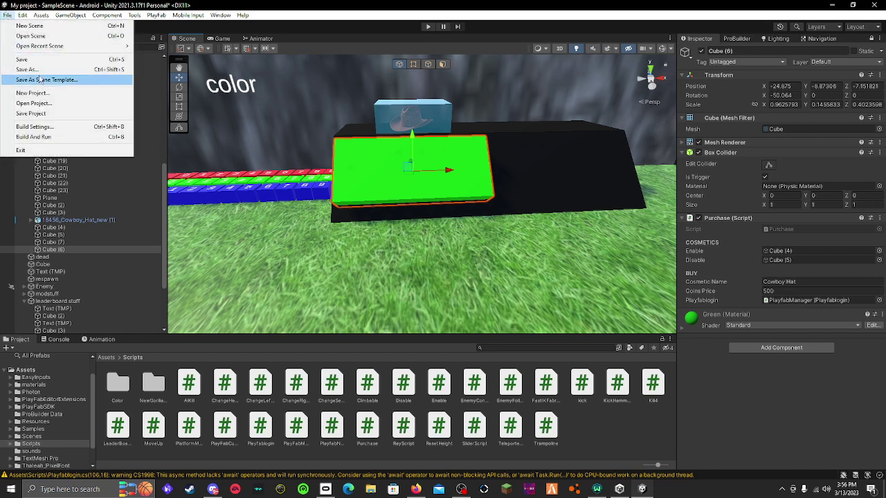
pyautogui.click(61, 60)
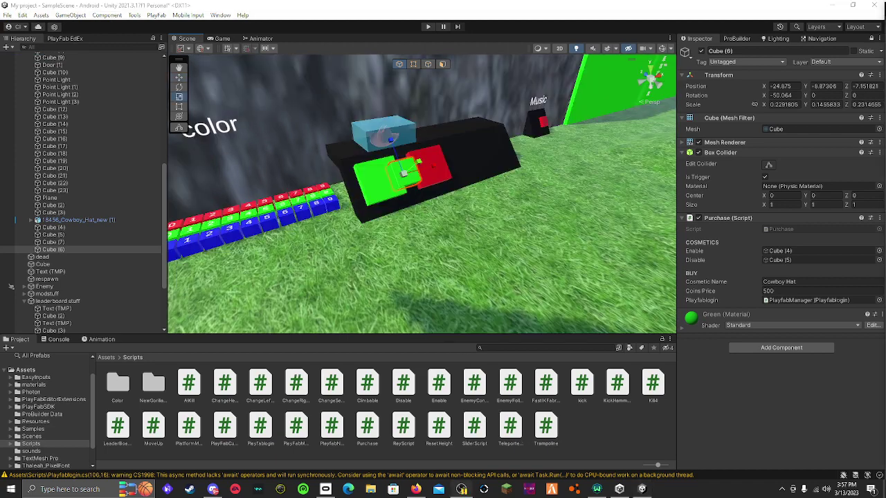
pyautogui.press('f')
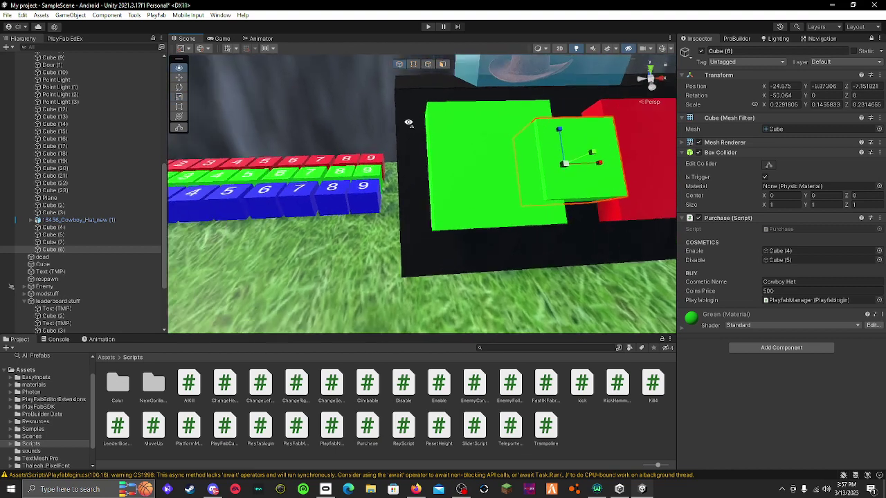
pyautogui.keyDown('alt'); pyautogui.moveTo(617, 275); pyautogui.dragTo(368, 121); pyautogui.keyUp('alt')
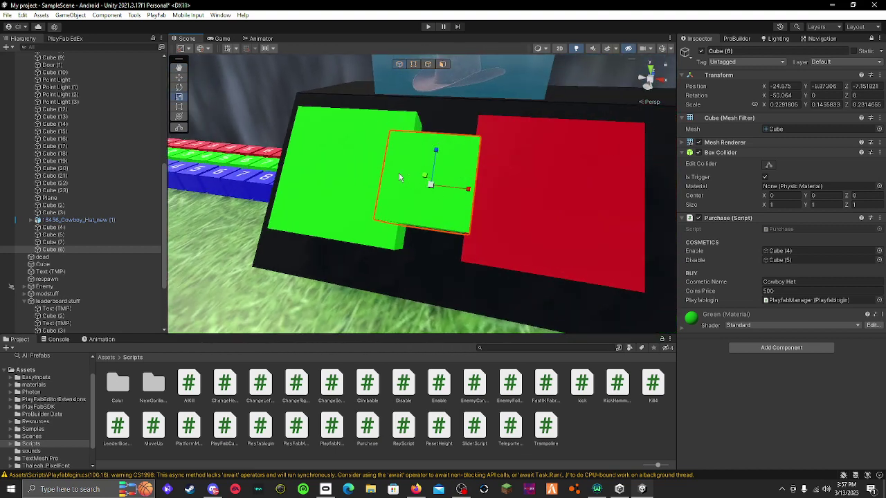
# Identify the cubes around the button by toggling Cube (6) inactive and active again
pyautogui.click(331, 205)
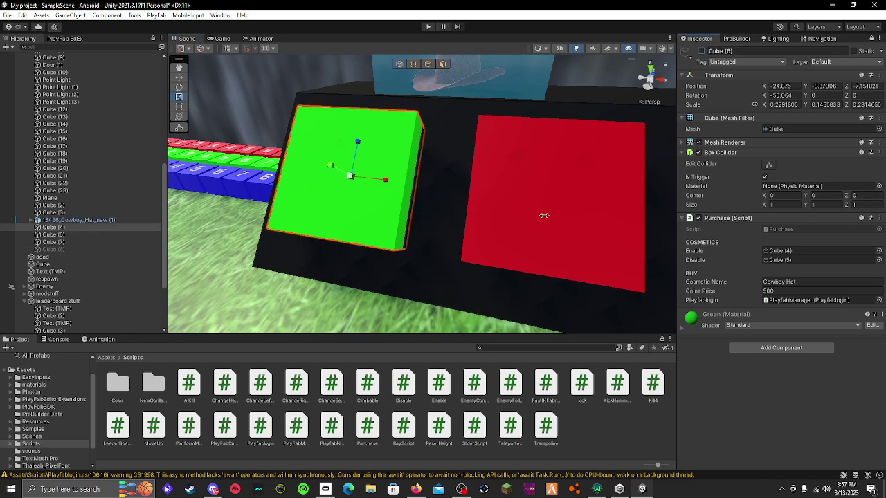
pyautogui.click(319, 207)
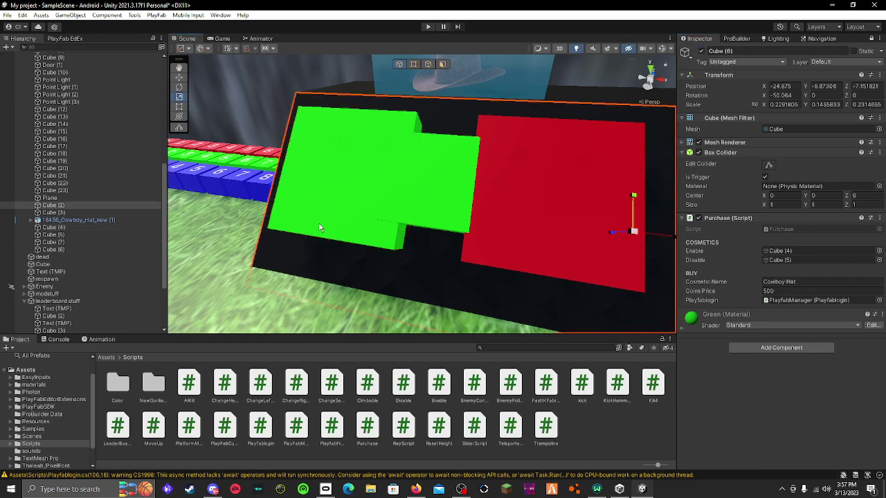
pyautogui.click(323, 226)
pyautogui.click(318, 199)
pyautogui.click(701, 52)
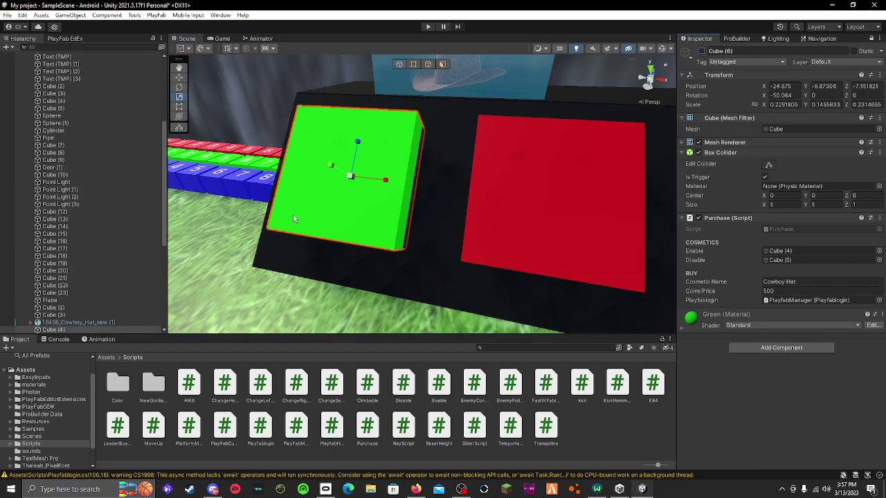
pyautogui.click(701, 51)
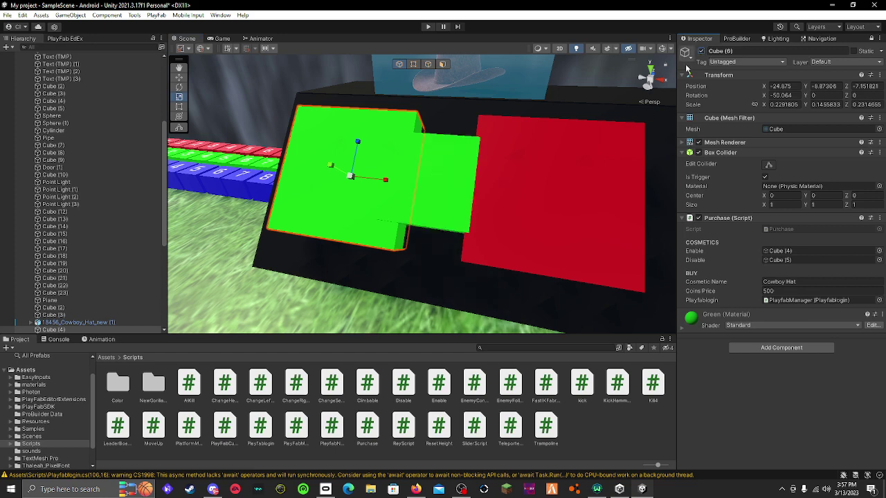
pyautogui.click(540, 209)
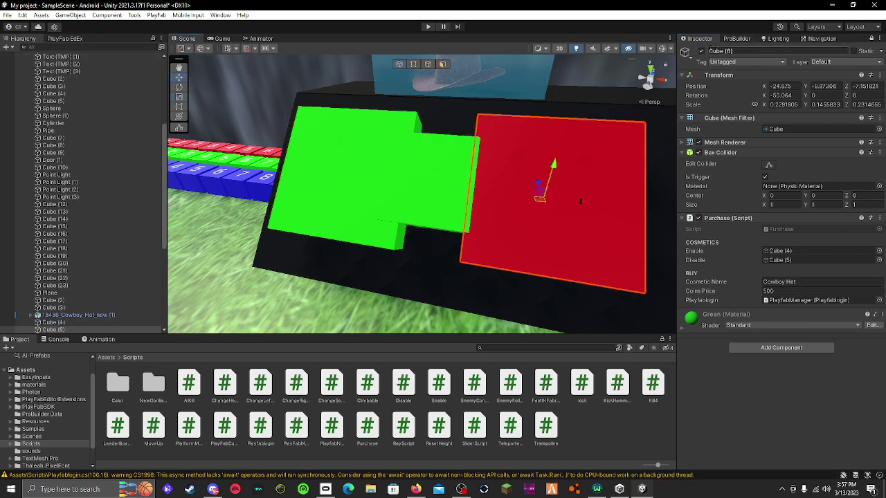
pyautogui.click(701, 52)
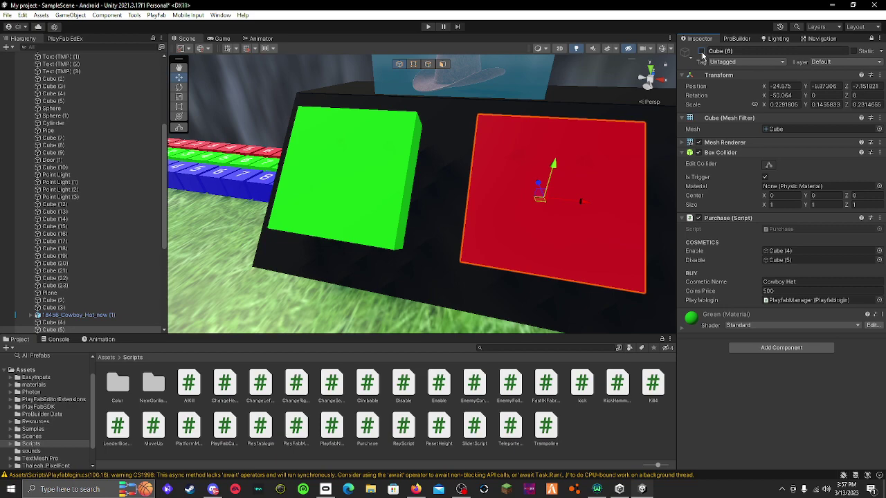
pyautogui.click(701, 51)
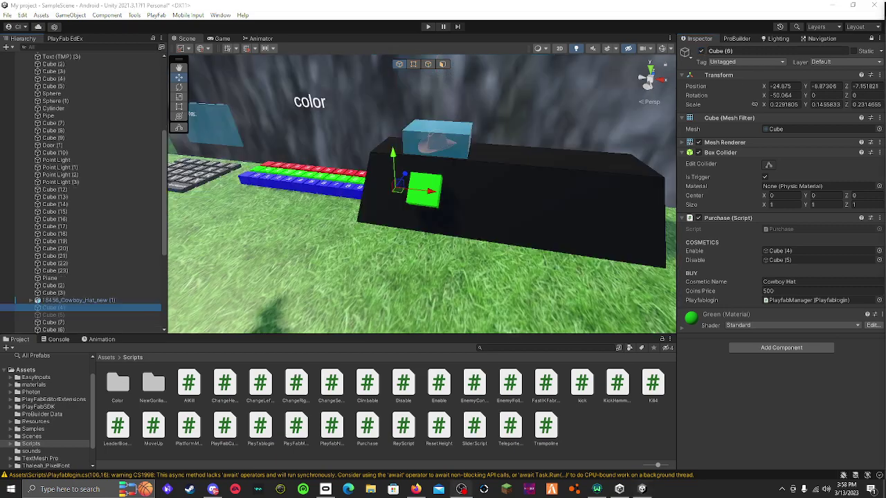
pyautogui.moveTo(514, 219); pyautogui.dragTo(432, 215, button='right')
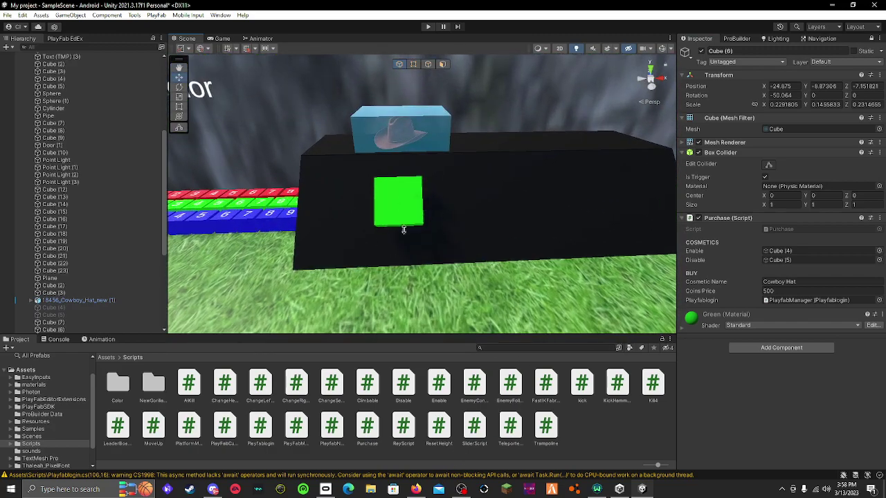
# Nudge the green button right to X -24.84 and attach a Disable script targeting Cube (6)
pyautogui.click(419, 214)
pyautogui.moveTo(434, 202); pyautogui.dragTo(443, 203)
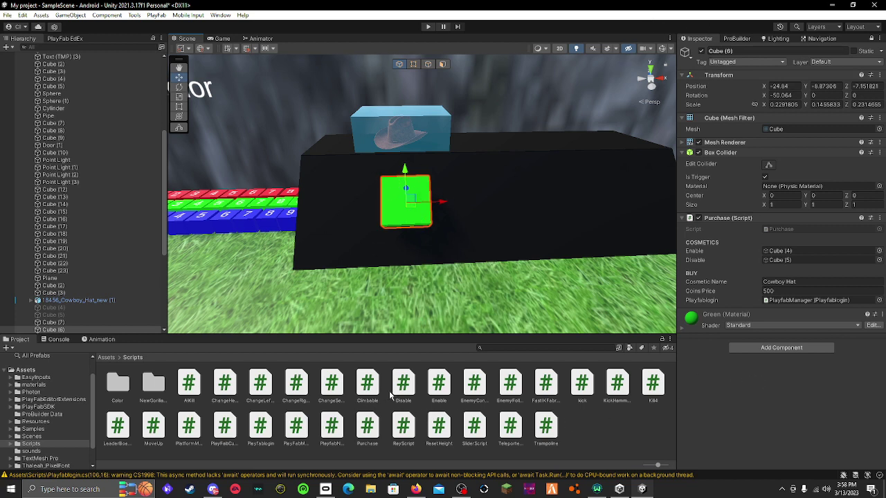
pyautogui.moveTo(401, 386); pyautogui.dragTo(720, 403)
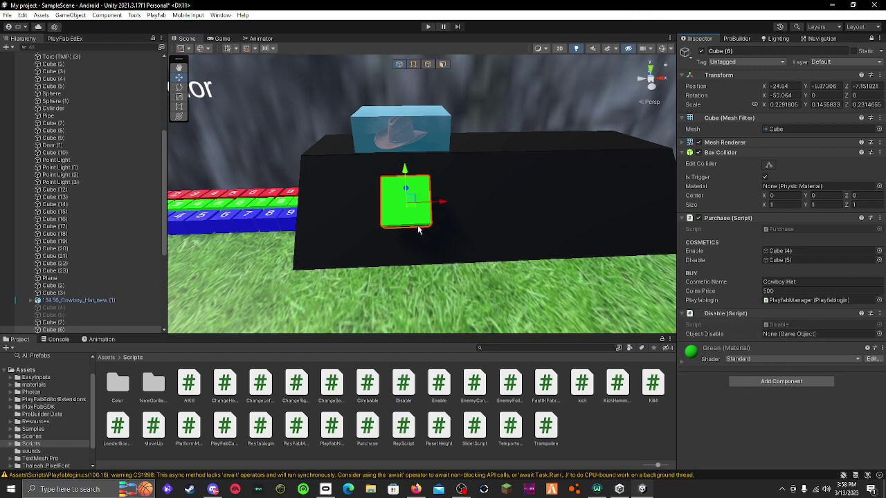
pyautogui.moveTo(102, 330); pyautogui.dragTo(806, 338)
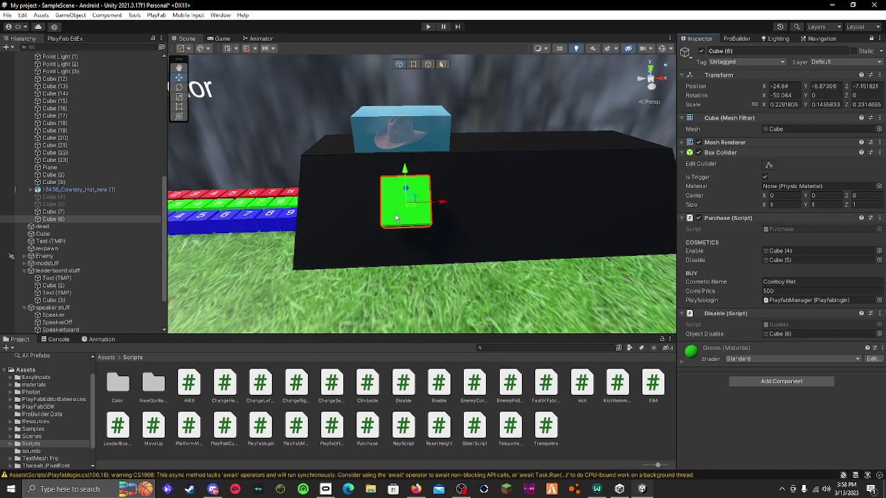
# Check the Disable script in Discord, remove the component, and return to PlayFab's Title Data page
pyautogui.hotkey('alt', 'Tab')
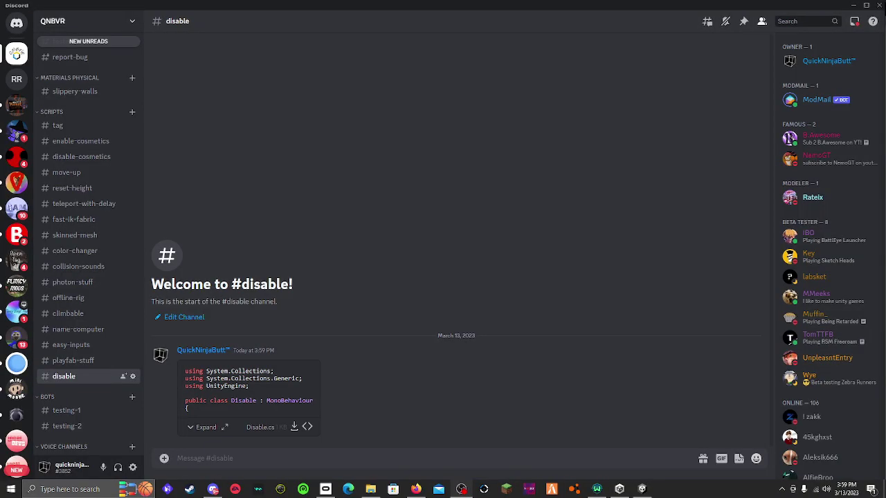
pyautogui.hotkey('alt', 'Tab')
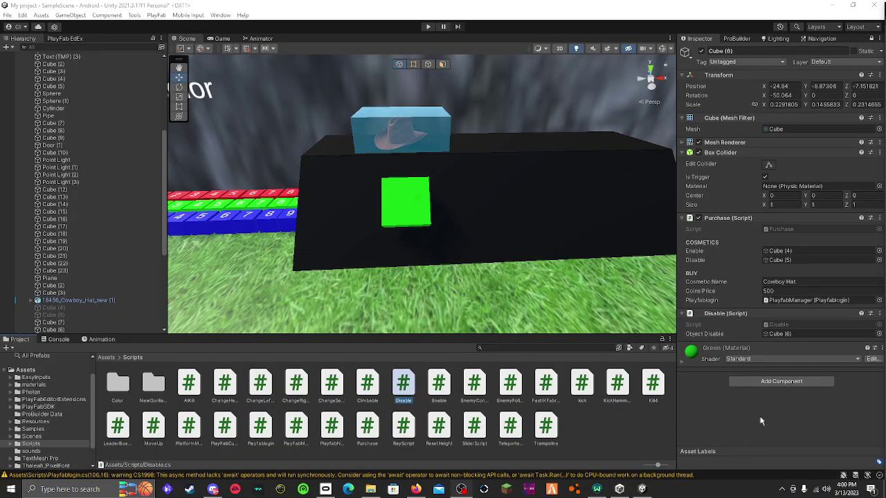
pyautogui.click(879, 313)
pyautogui.click(822, 336)
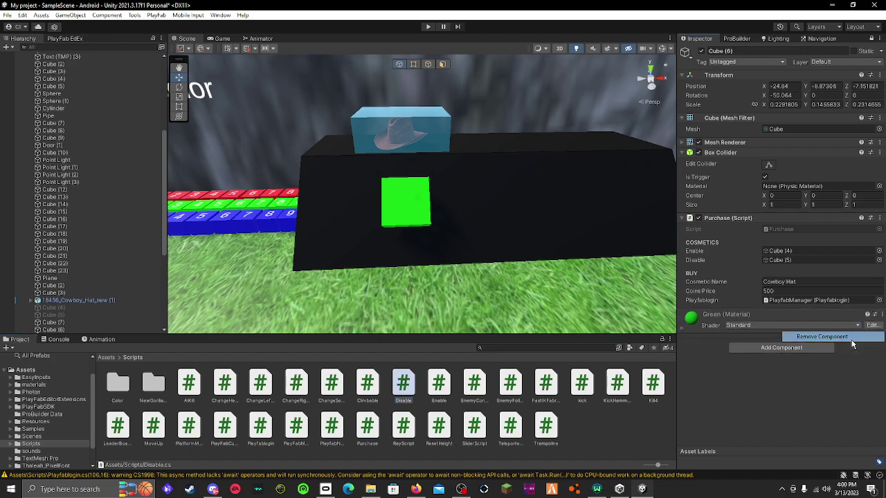
pyautogui.hotkey('alt', 'Tab')
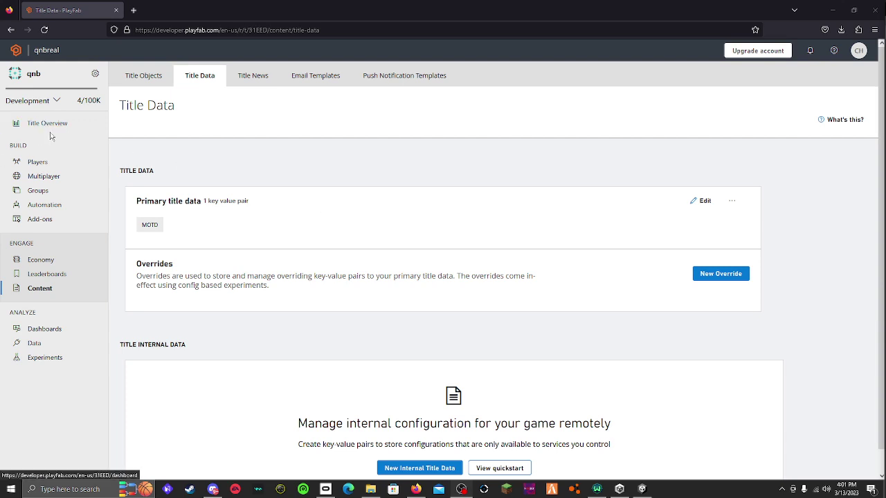
# Search all 4 players and open the Overview of the one last logged in at 1:54 AM
pyautogui.click(38, 162)
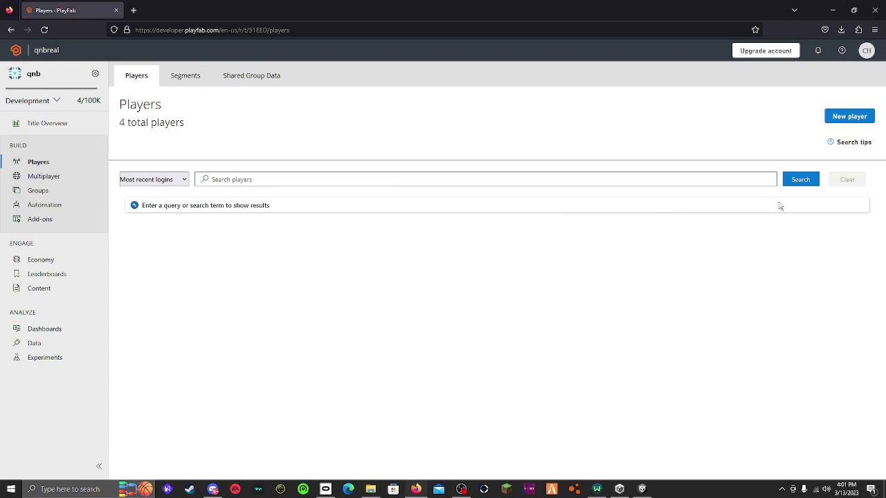
pyautogui.click(800, 182)
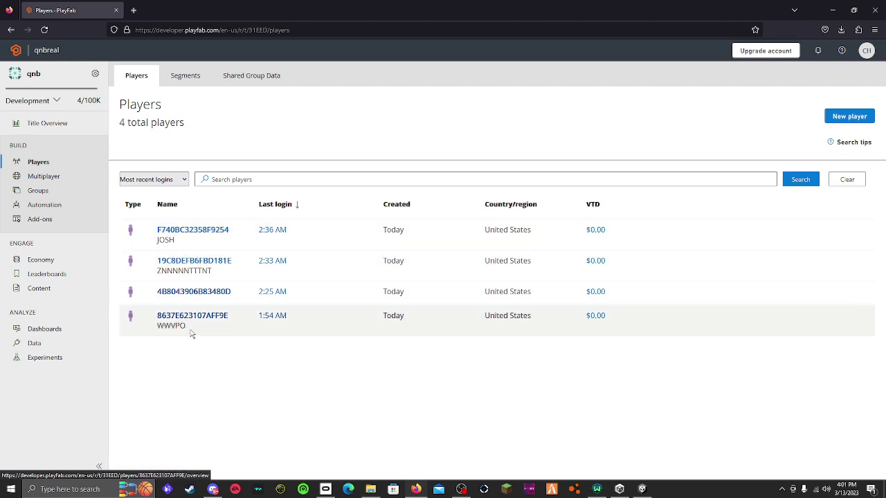
pyautogui.click(203, 319)
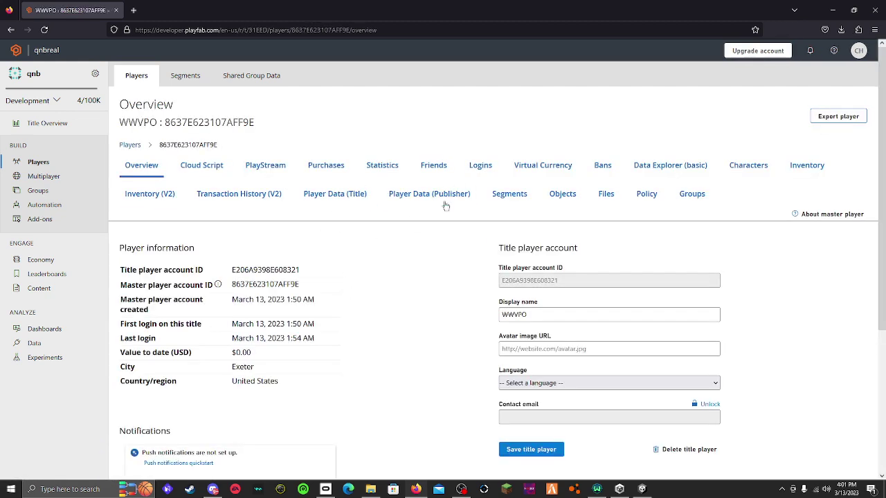
# Add 100000 Dabloons (DB) with reason 'because i am the best', bringing the balance to 101000
pyautogui.click(546, 165)
pyautogui.click(124, 221)
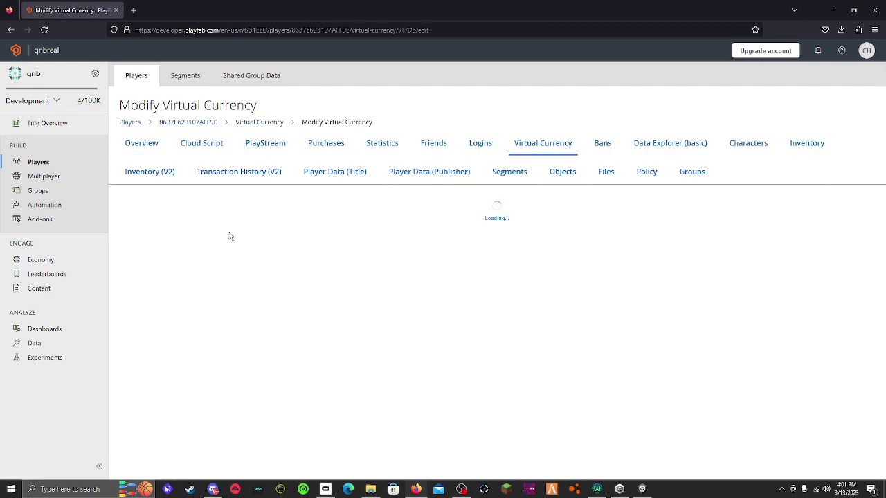
pyautogui.scroll(-2, 372, 315)
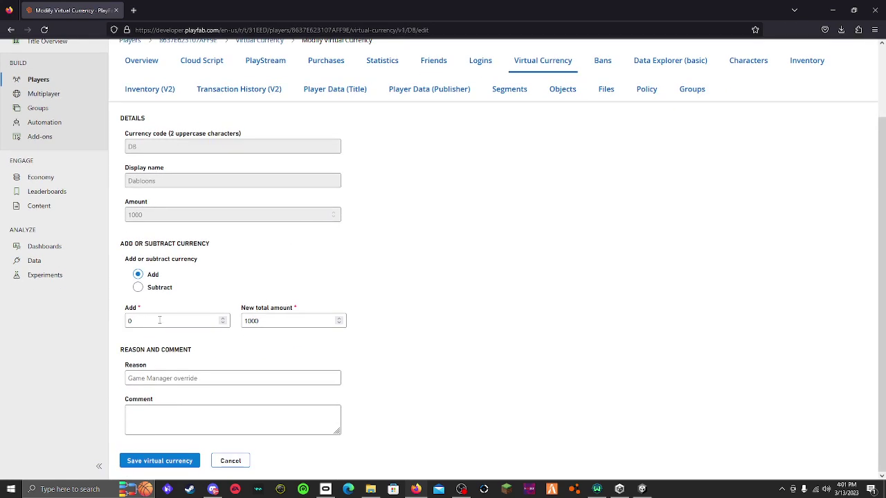
pyautogui.write('100000000')
pyautogui.press('BackSpace')
pyautogui.press('BackSpace')
pyautogui.press('BackSpace')
pyautogui.press('BackSpace')
pyautogui.write('00')
pyautogui.press('BackSpace')
pyautogui.write('because')
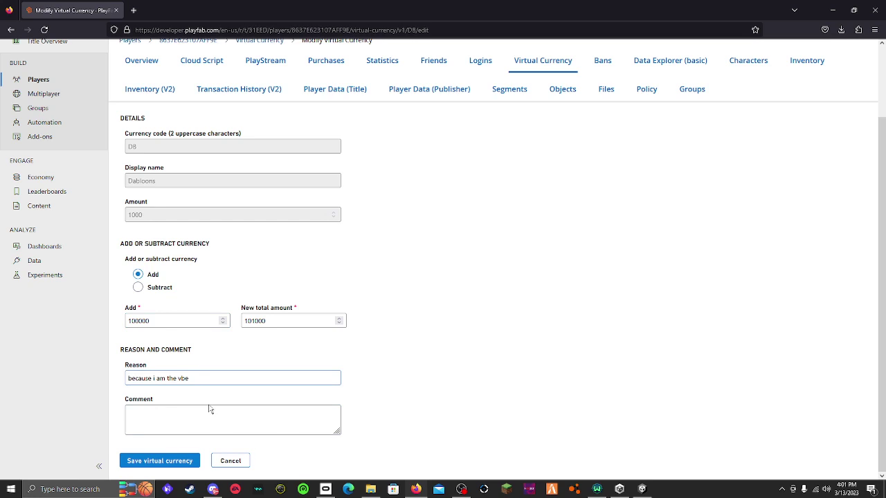
pyautogui.write('i am the best')
pyautogui.click(166, 460)
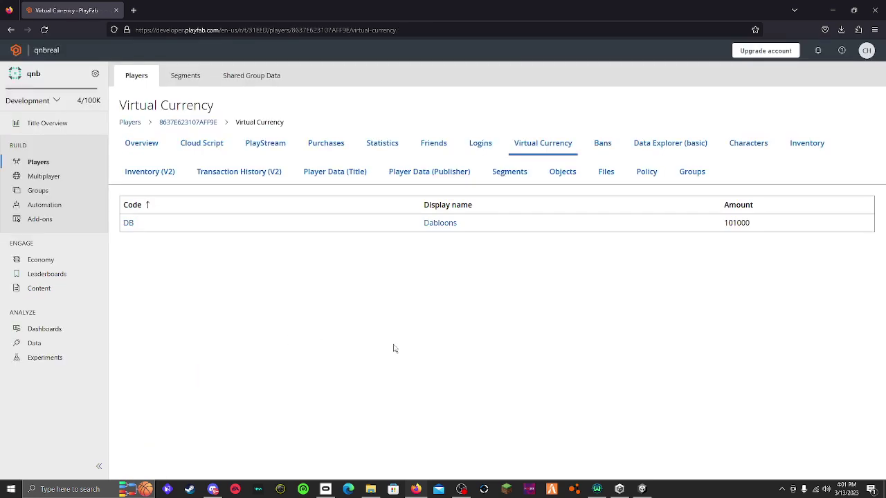